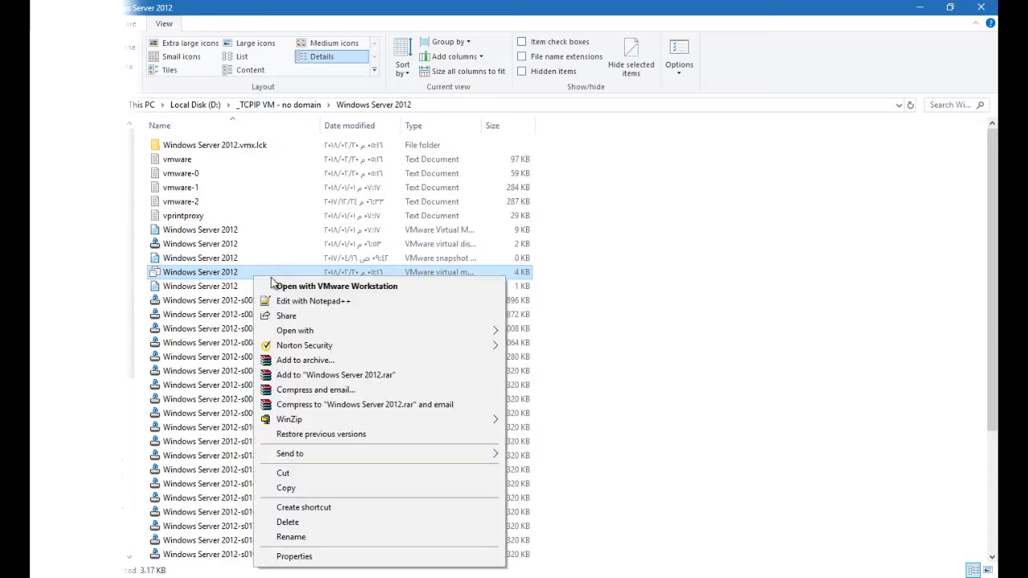
# Open the Windows Server 2012 .vmx file in Notepad++ and search it for vmci
pyautogui.click(352, 300)
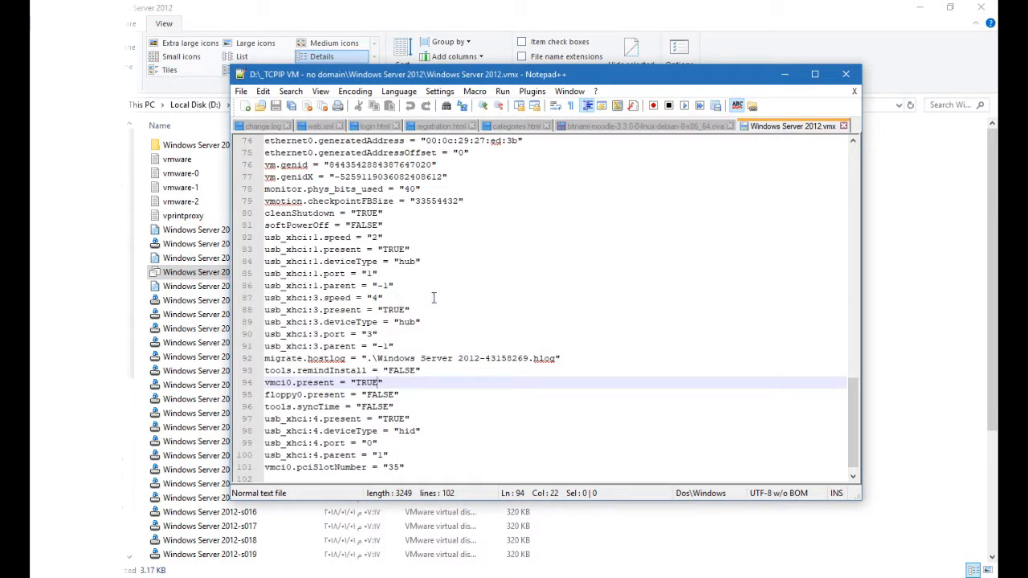
pyautogui.click(434, 298)
pyautogui.hotkey('ctrl', 'f')
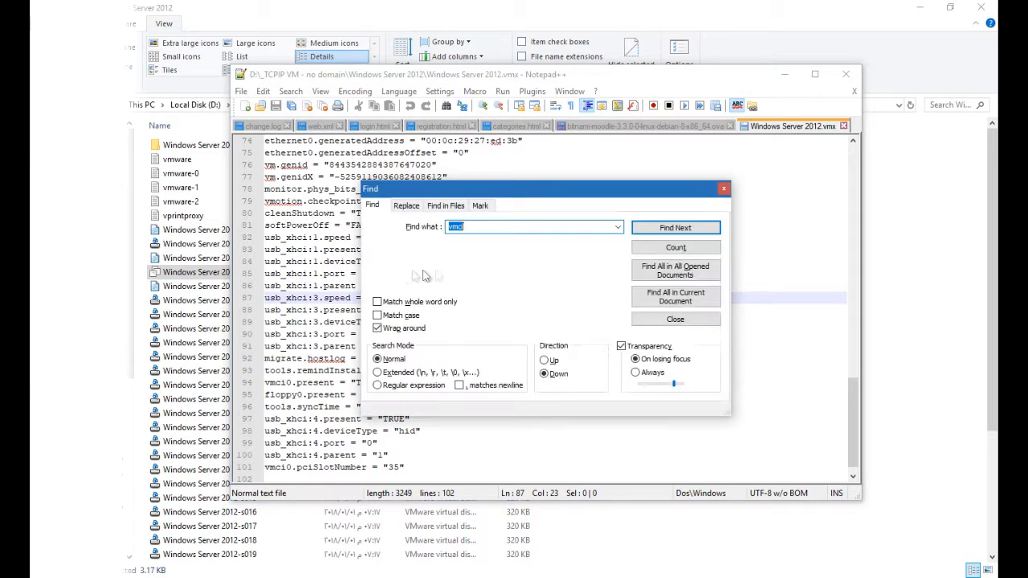
pyautogui.click(465, 227)
pyautogui.click(675, 228)
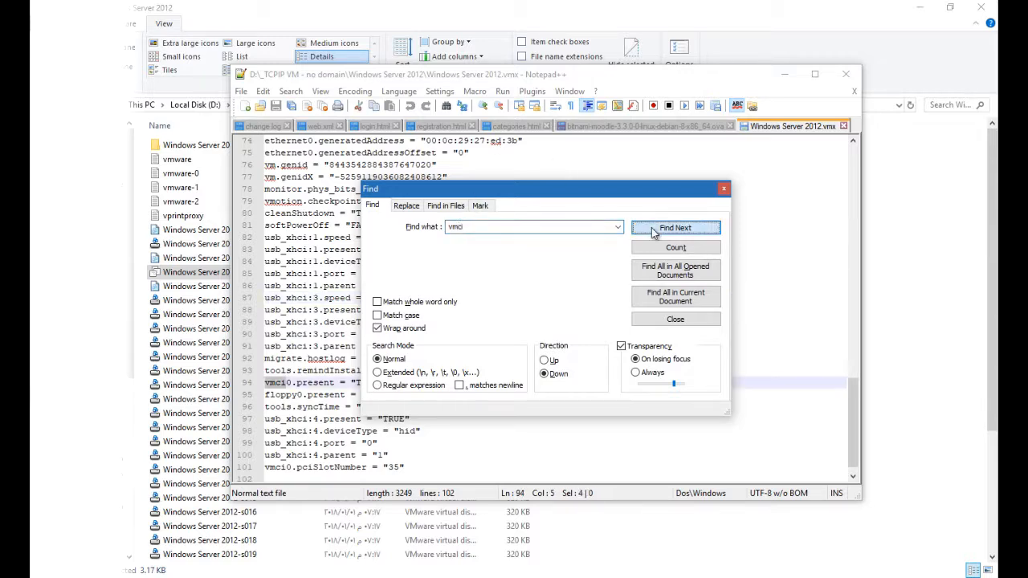
pyautogui.moveTo(635, 190); pyautogui.dragTo(771, 158)
# Set vmci0.present to "FALSE", save the .vmx file and close the editor
pyautogui.doubleClick(366, 383)
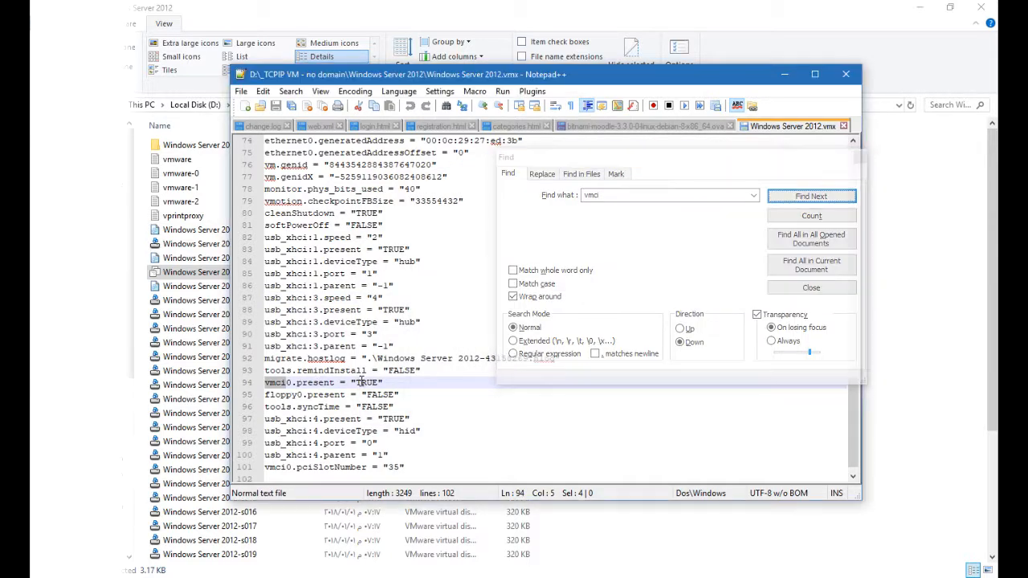
pyautogui.write('F')
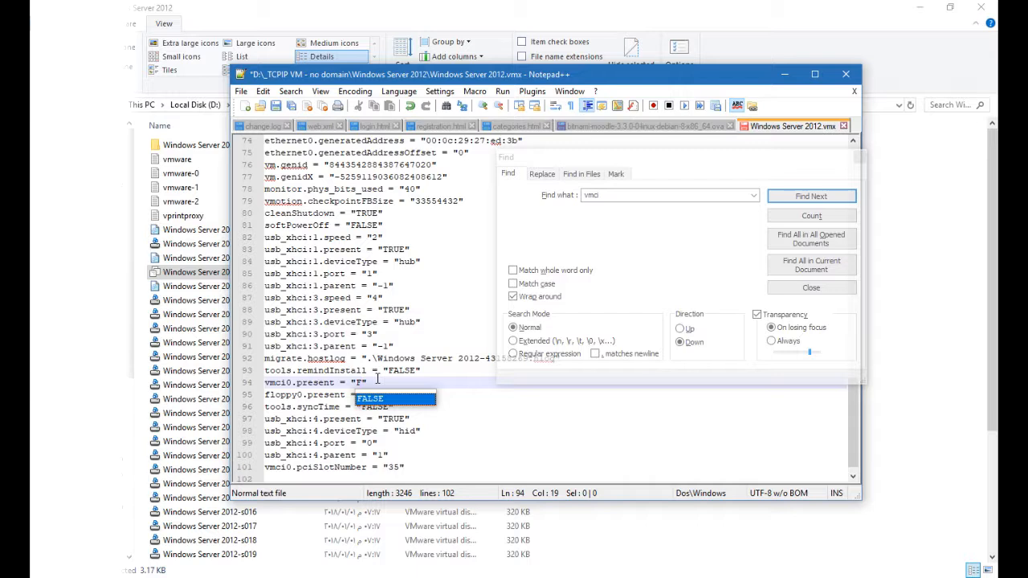
pyautogui.write('a')
pyautogui.press('Return')
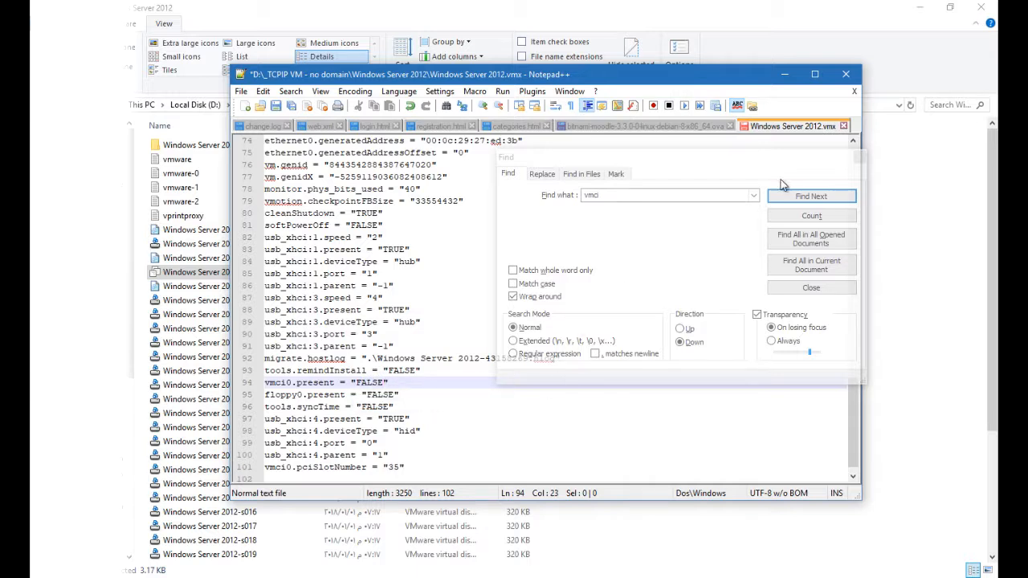
pyautogui.click(858, 158)
pyautogui.click(275, 105)
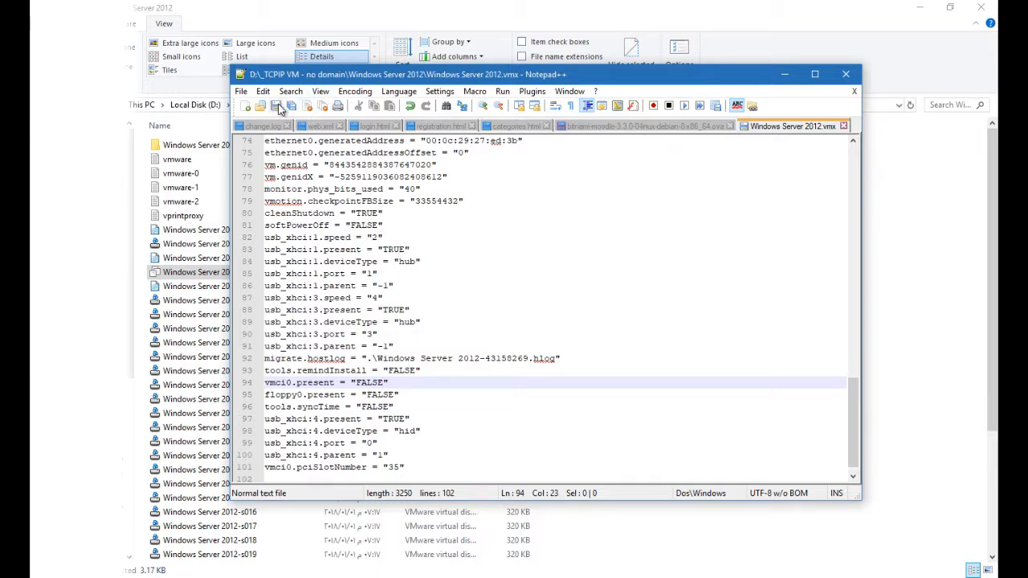
pyautogui.click(843, 75)
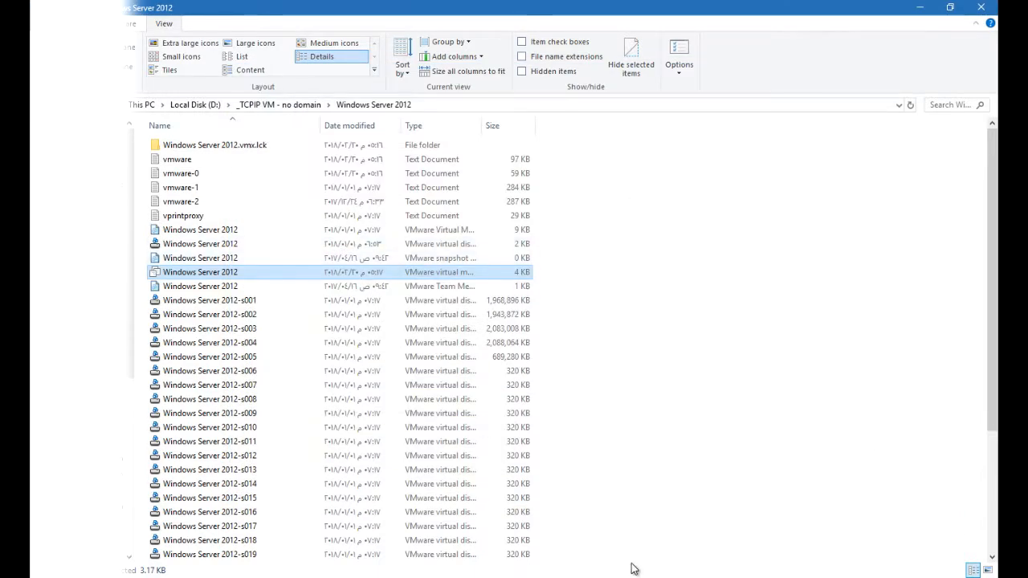
# Open the .vmx in VMware Workstation and power on the Windows Server 2012 virtual machine
pyautogui.doubleClick(285, 279)
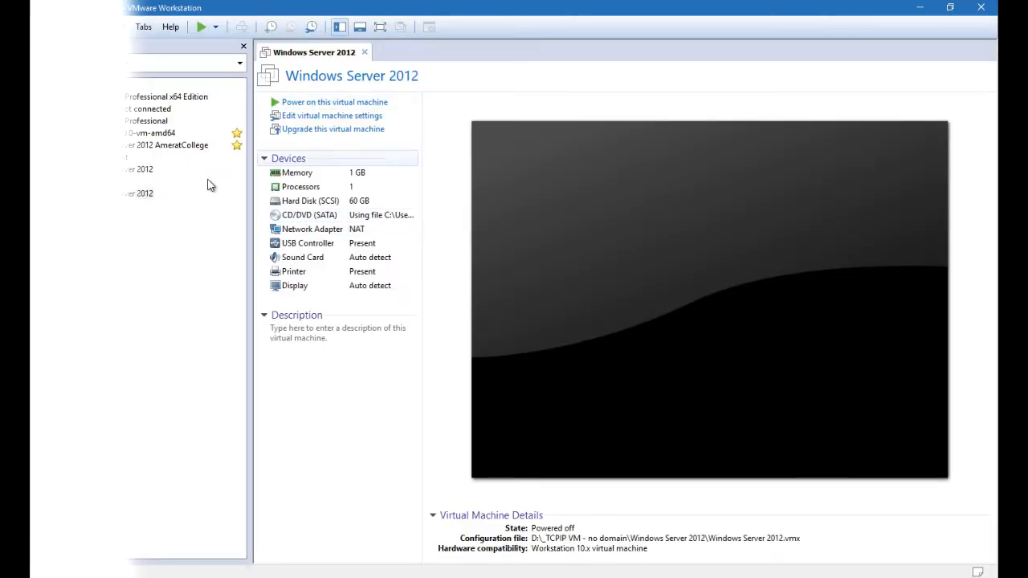
pyautogui.click(142, 193)
pyautogui.click(327, 105)
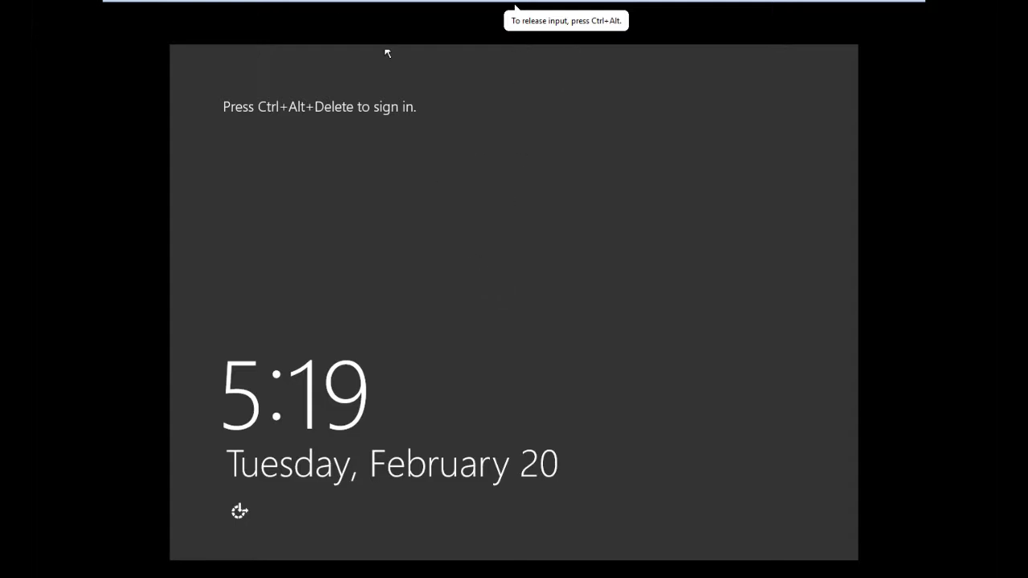
# Send Ctrl+Alt+Delete to the virtual machine and sign in by entering the account password
pyautogui.moveTo(515, 5)
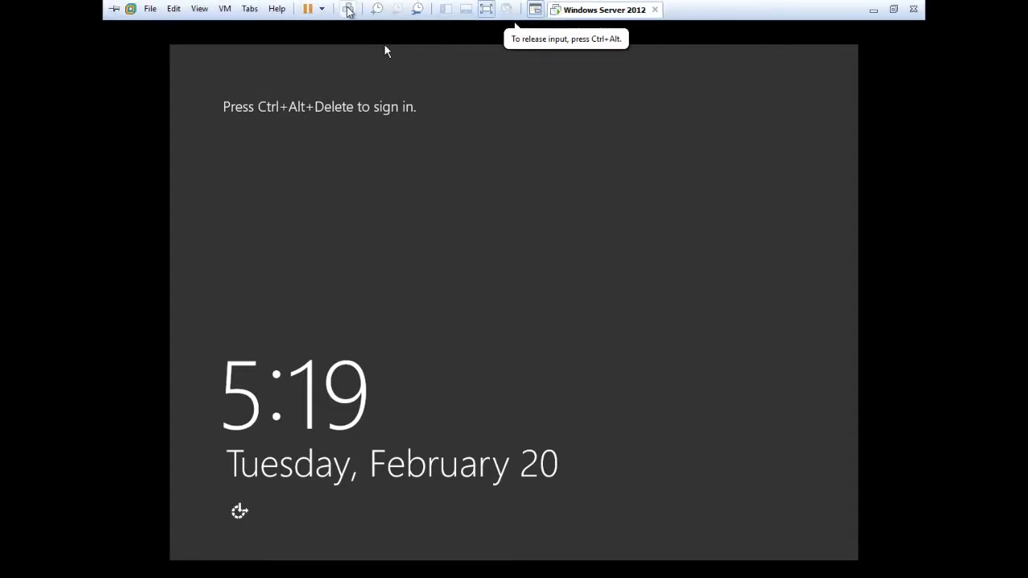
pyautogui.click(348, 9)
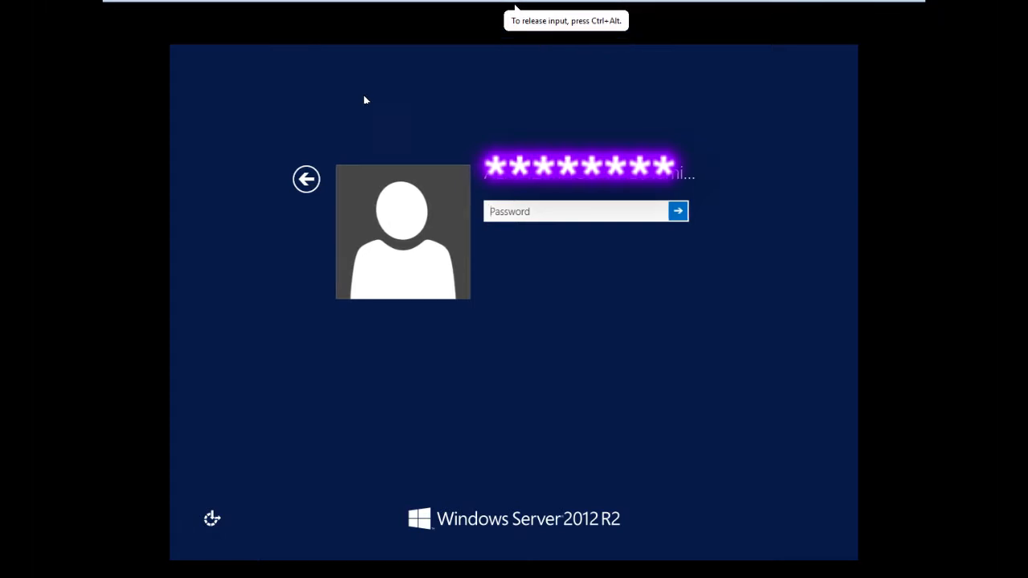
pyautogui.click(545, 205)
pyautogui.write('P')
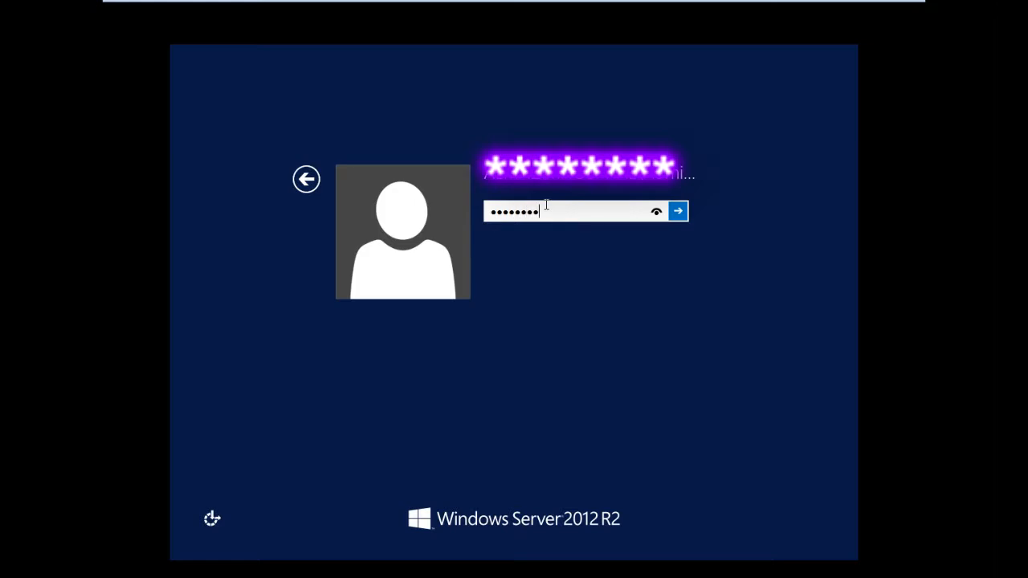
pyautogui.press('Return')
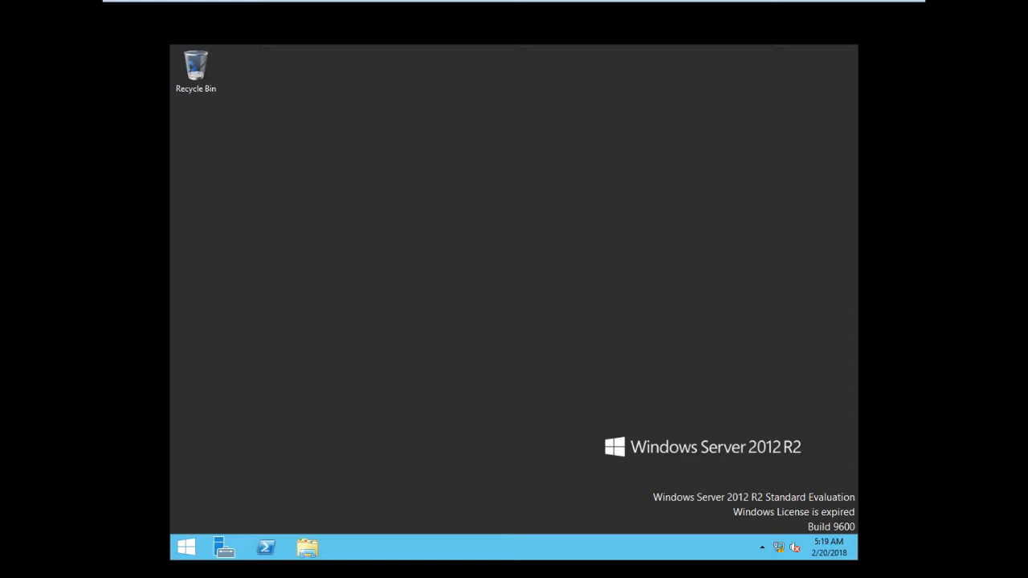
# Open Server Manager and reset the server list to continue
pyautogui.rightClick(523, 277)
pyautogui.click(542, 312)
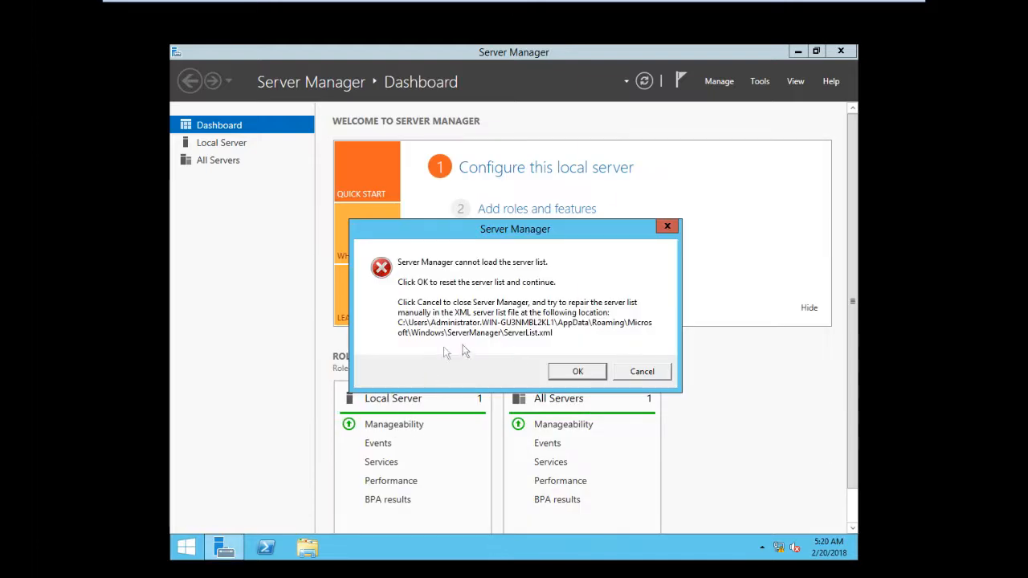
pyautogui.click(572, 372)
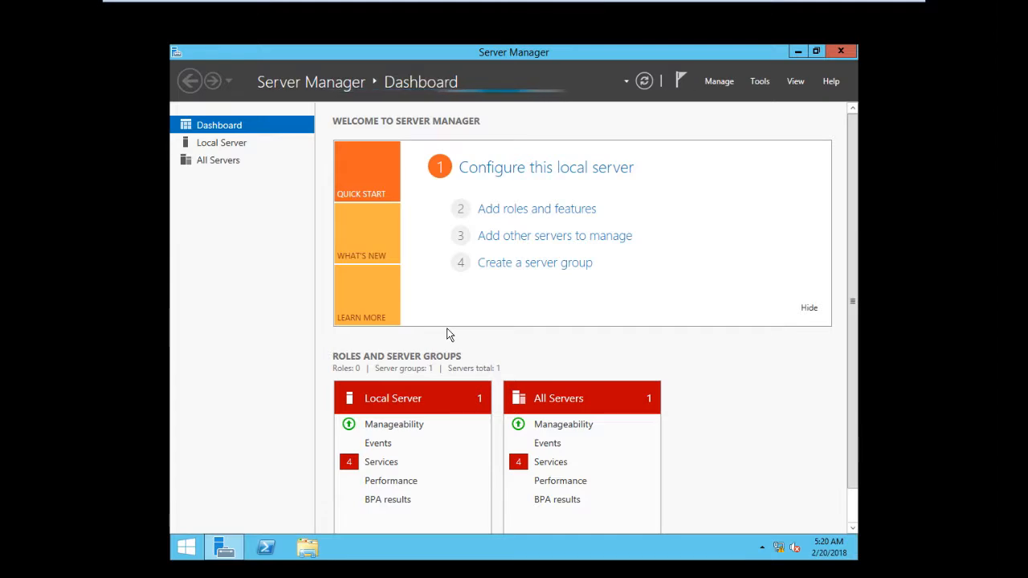
# Browse the dashboard's roles, then the Local Server and DNS pages
pyautogui.scroll(-5, 555, 337)
pyautogui.scroll(5, 563, 326)
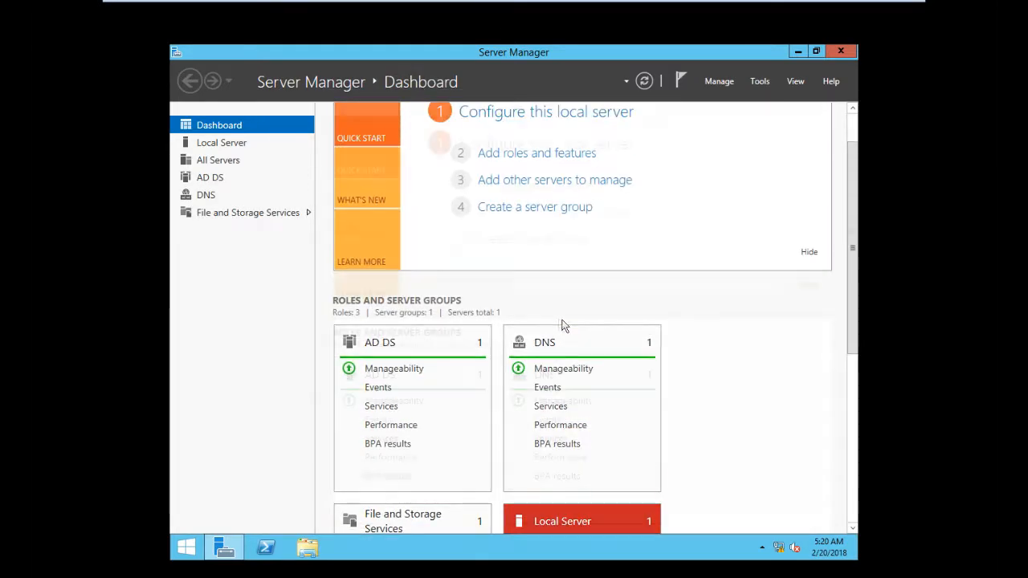
pyautogui.click(214, 147)
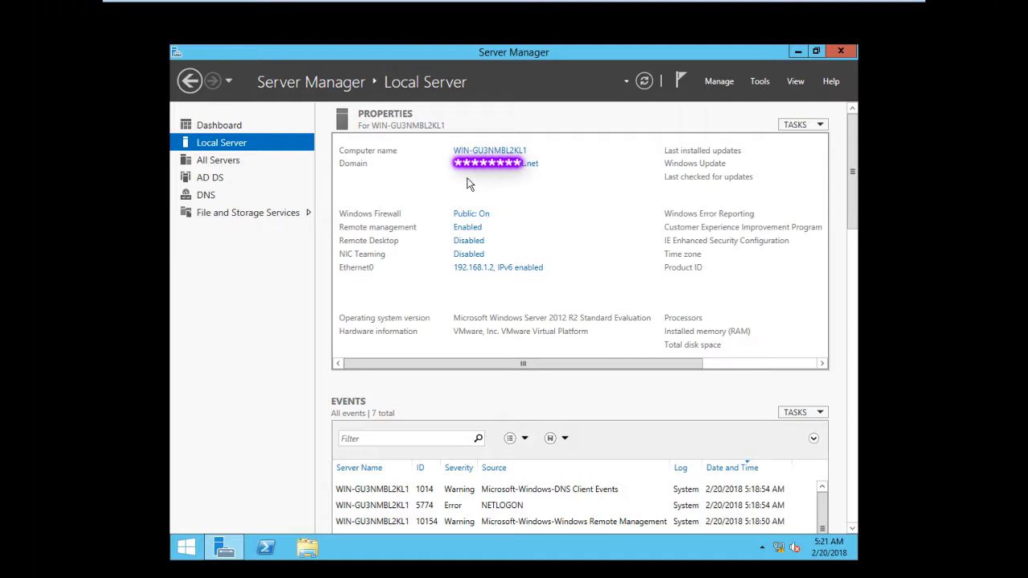
pyautogui.click(207, 196)
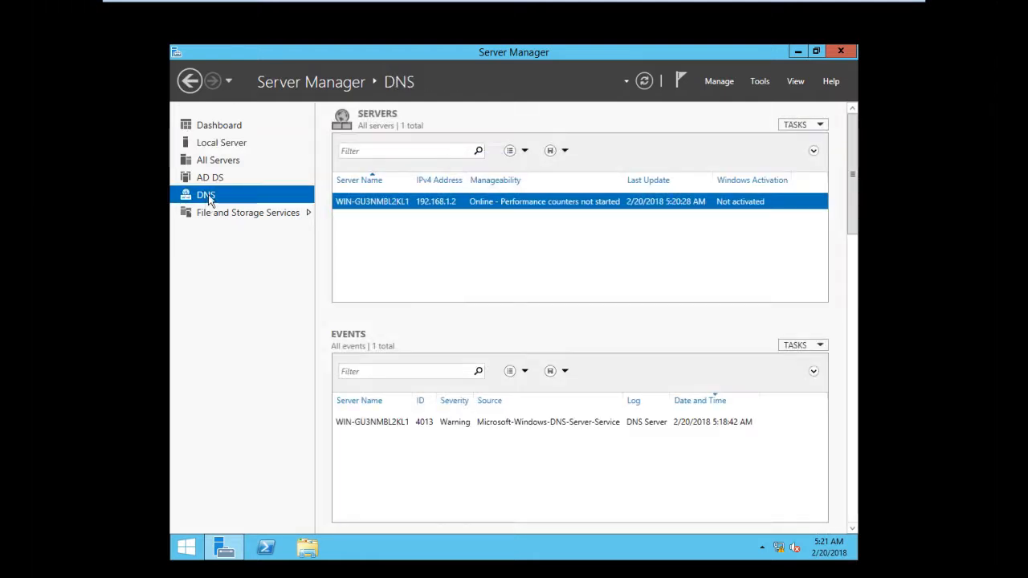
# Open the Remove Roles and Features Wizard from the AD DS page and advance to the features list
pyautogui.click(211, 179)
pyautogui.click(719, 82)
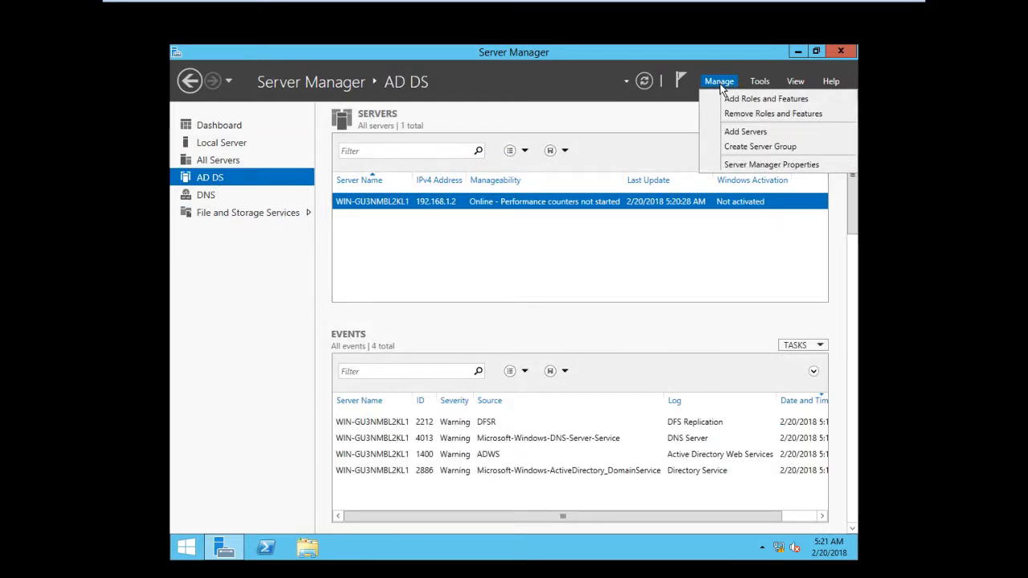
pyautogui.click(724, 115)
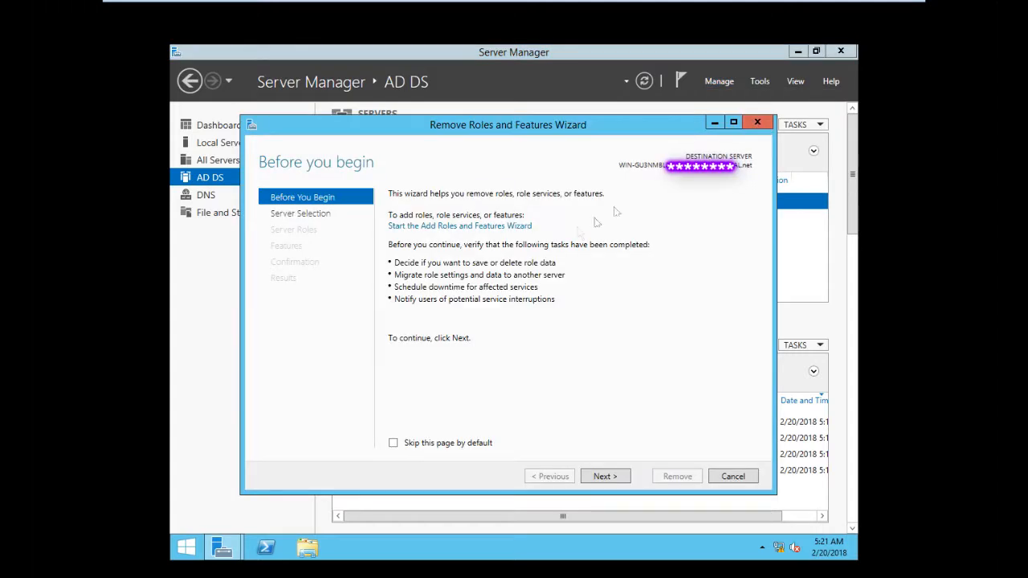
pyautogui.click(603, 476)
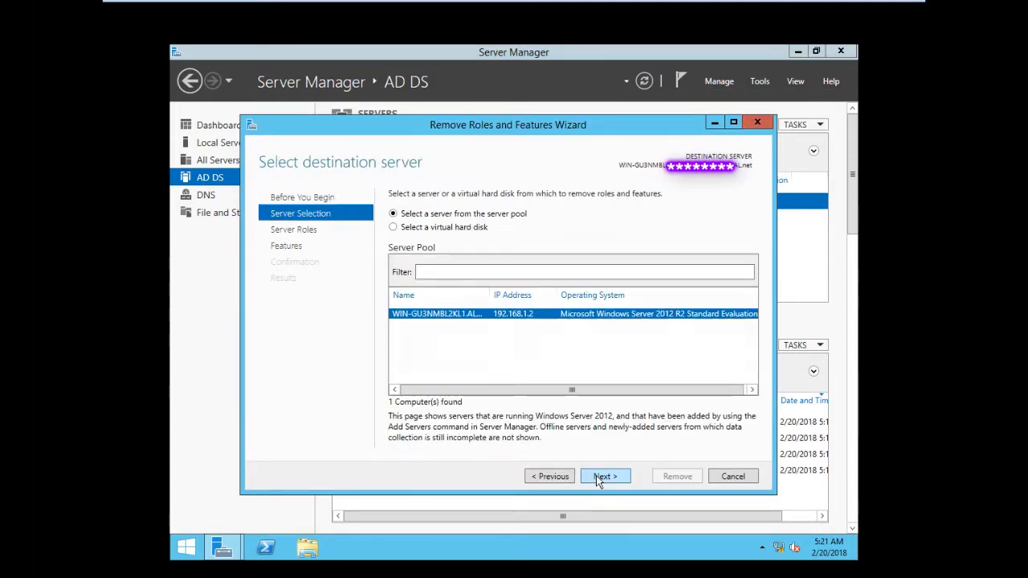
pyautogui.click(602, 476)
pyautogui.click(596, 477)
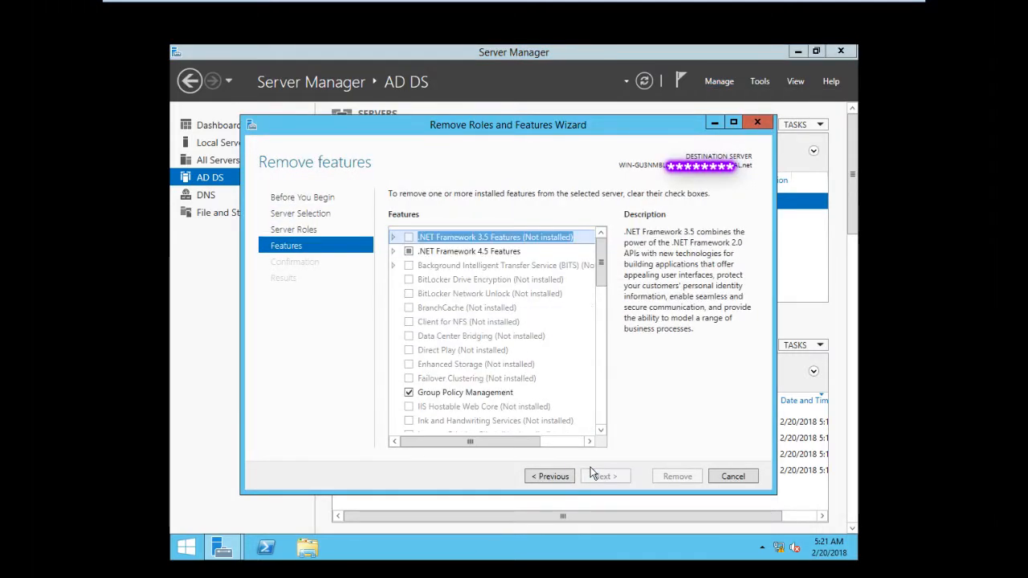
# Uncheck .NET Framework 4.5 Features and confirm removing its dependent features
pyautogui.click(506, 393)
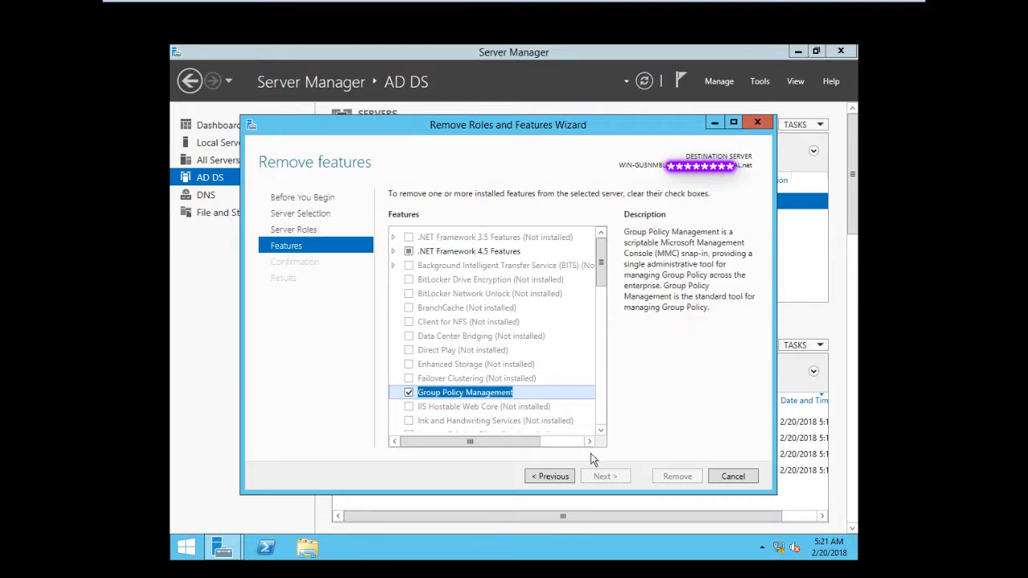
pyautogui.click(498, 256)
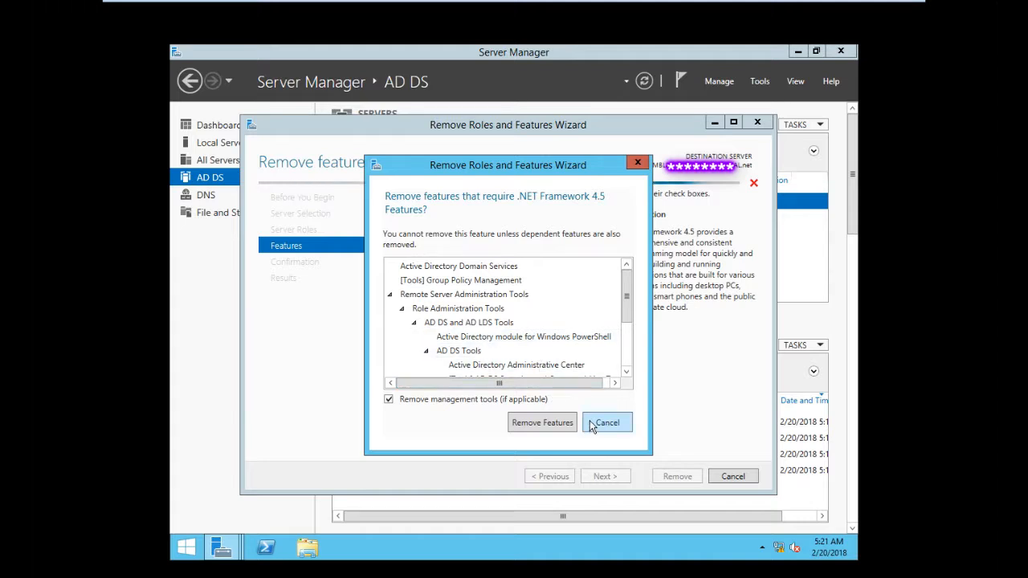
pyautogui.scroll(-2, 488, 335)
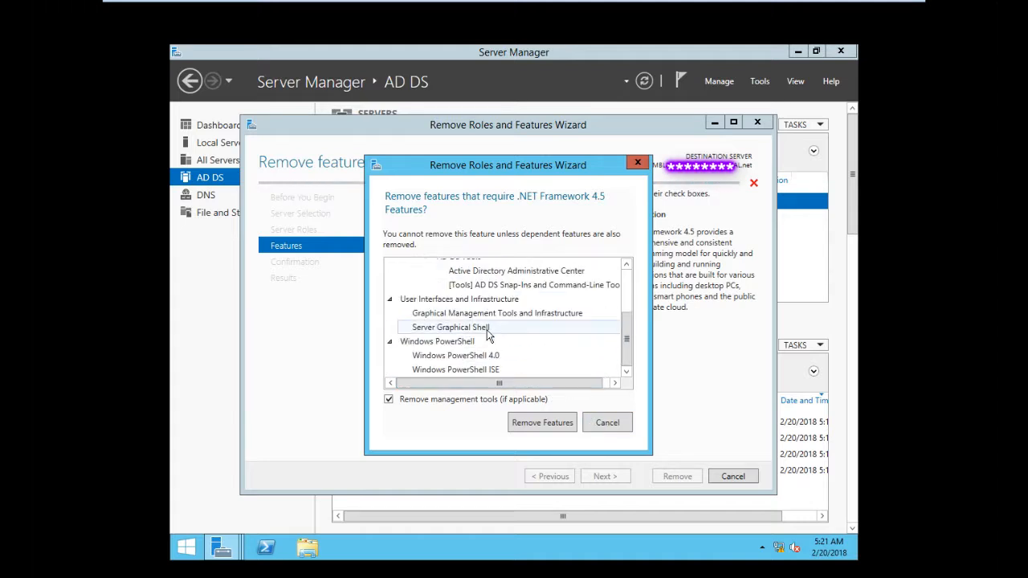
pyautogui.click(530, 420)
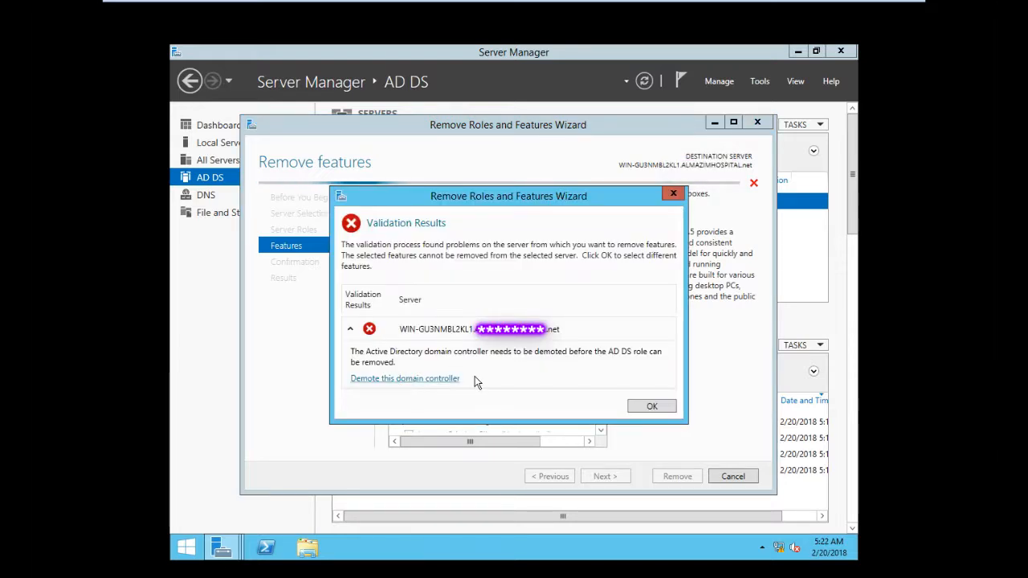
# Start demoting this domain controller, forcing its removal and choosing to proceed with removal
pyautogui.click(418, 378)
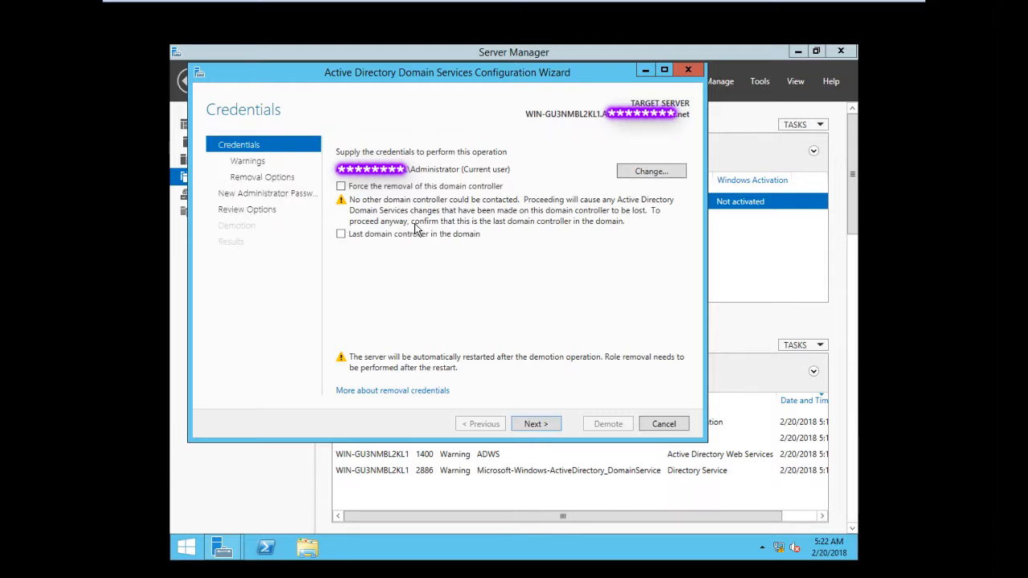
pyautogui.click(342, 187)
pyautogui.click(535, 424)
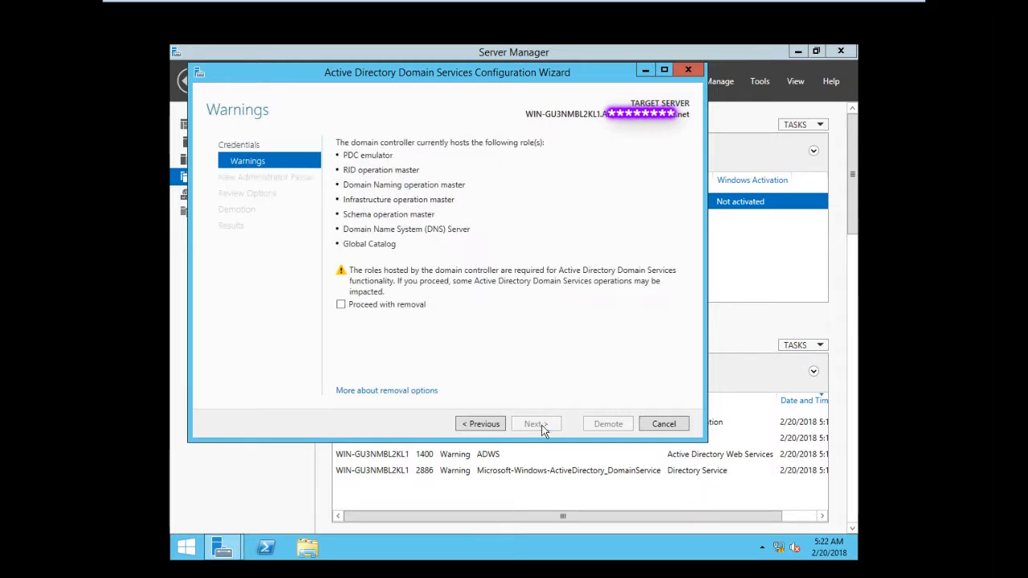
pyautogui.click(359, 308)
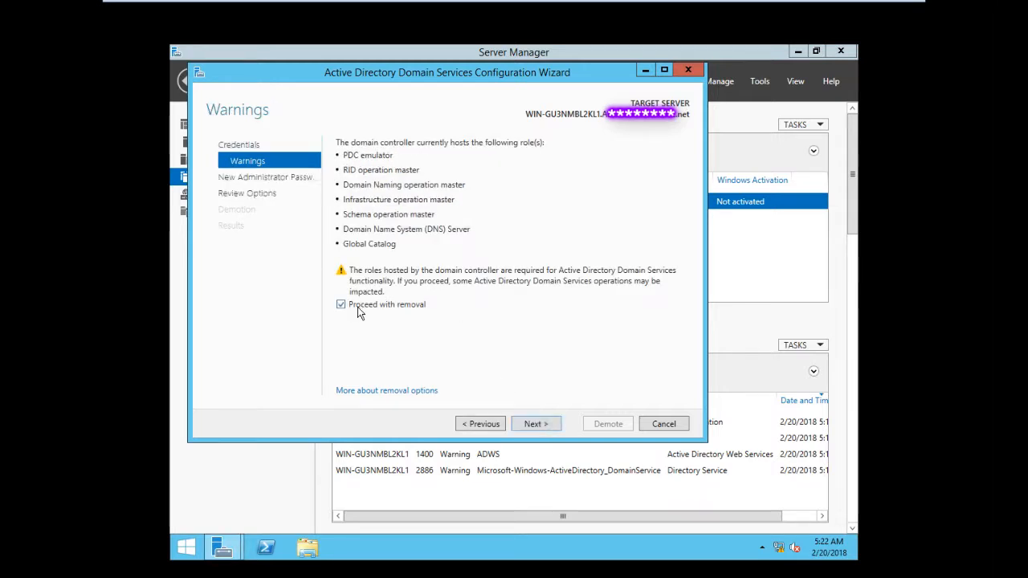
pyautogui.click(537, 424)
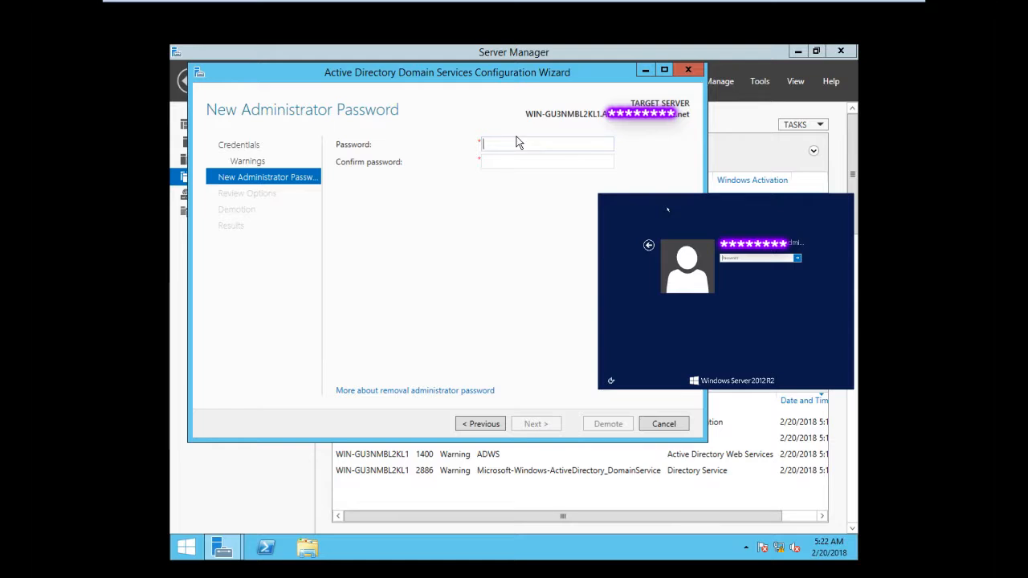
# Enter and confirm the new administrator password and continue to review
pyautogui.write('••••••')
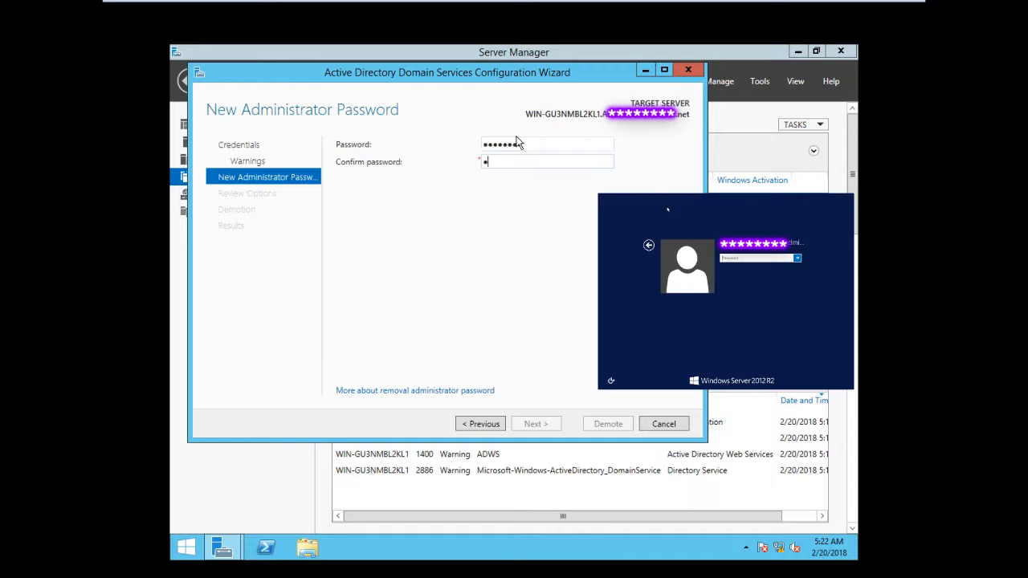
pyautogui.write('••••••••')
pyautogui.click(538, 423)
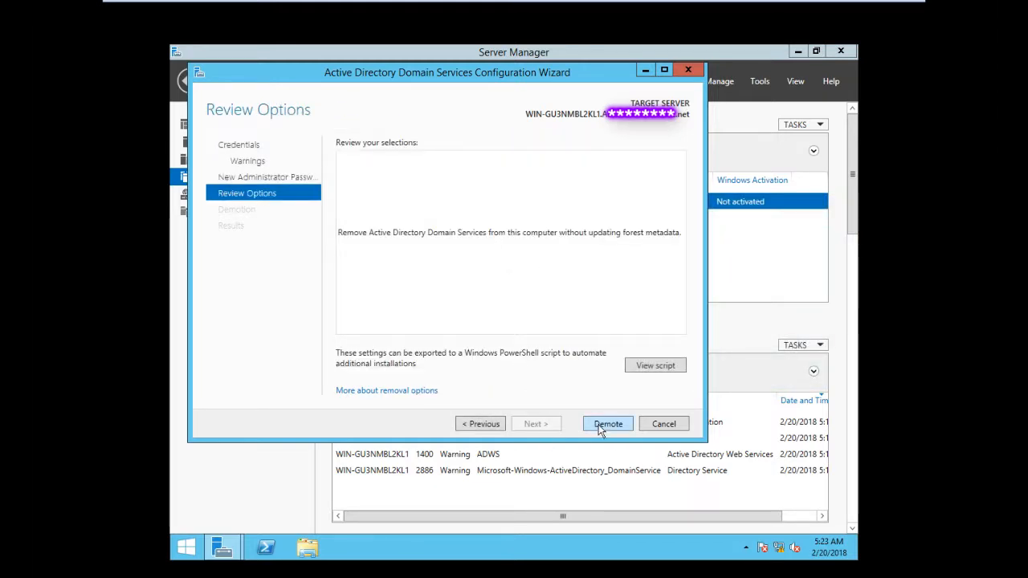
# Demote the domain controller, then close the sign-out notice and the wizard
pyautogui.click(602, 425)
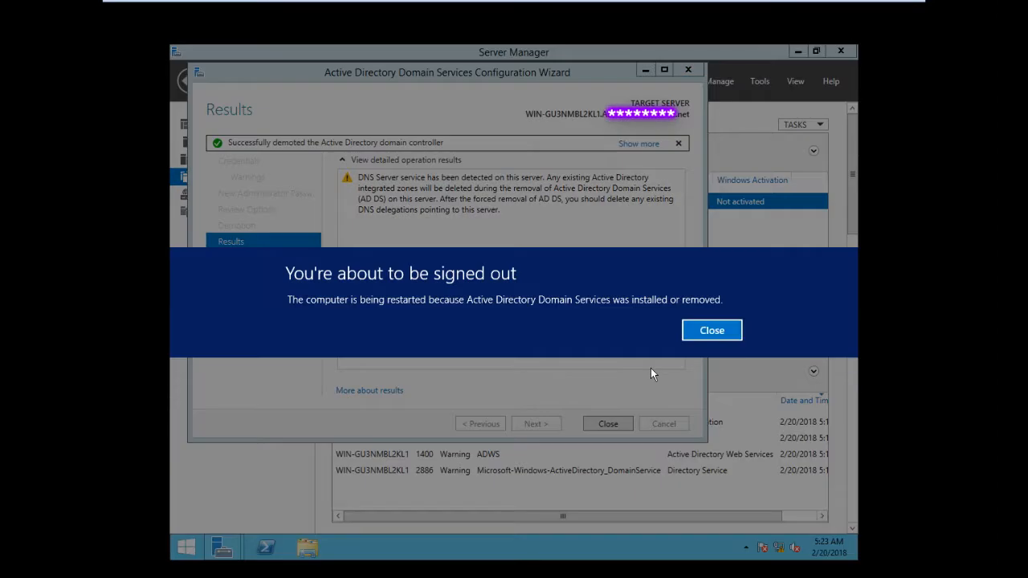
pyautogui.click(694, 332)
pyautogui.click(616, 419)
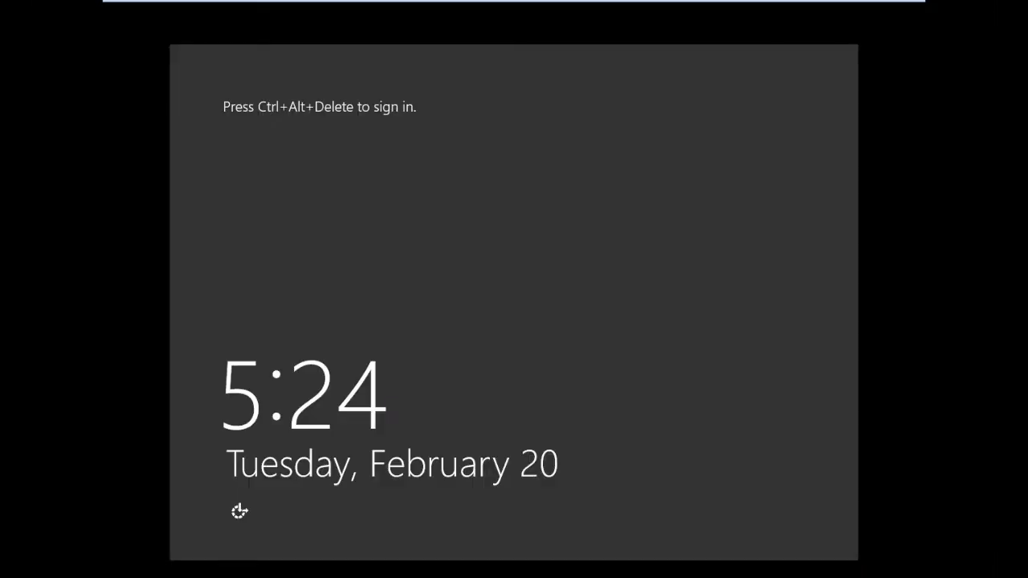
# Sign in to the server as Administrator with the account password
pyautogui.click(657, 405)
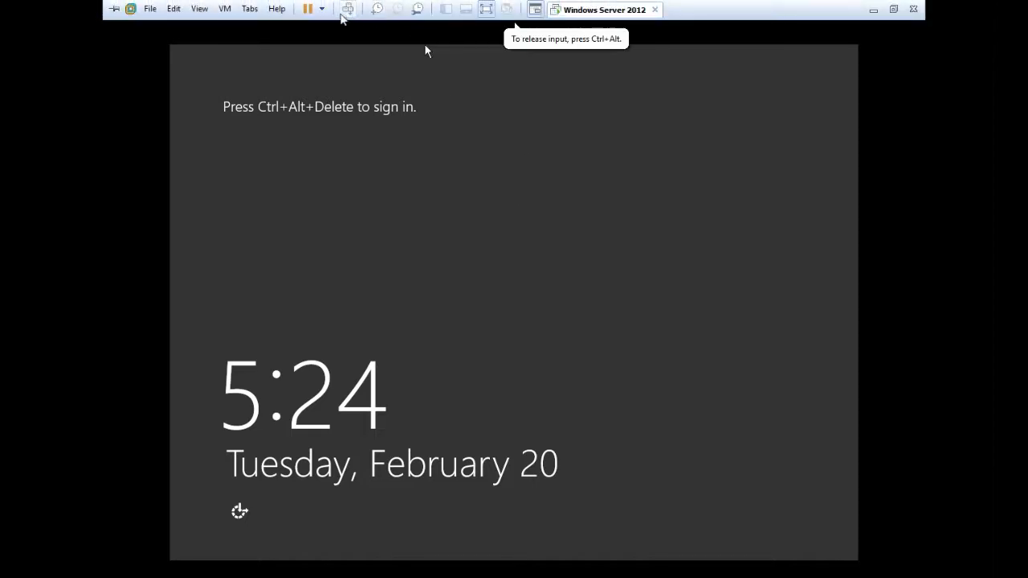
pyautogui.click(347, 9)
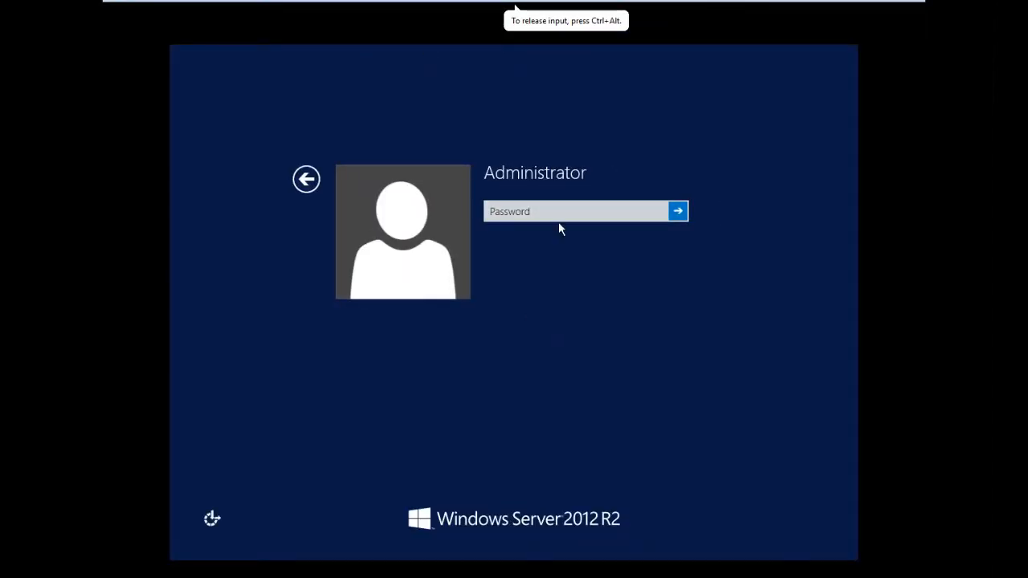
pyautogui.click(564, 216)
pyautogui.write('•••')
pyautogui.press('Return')
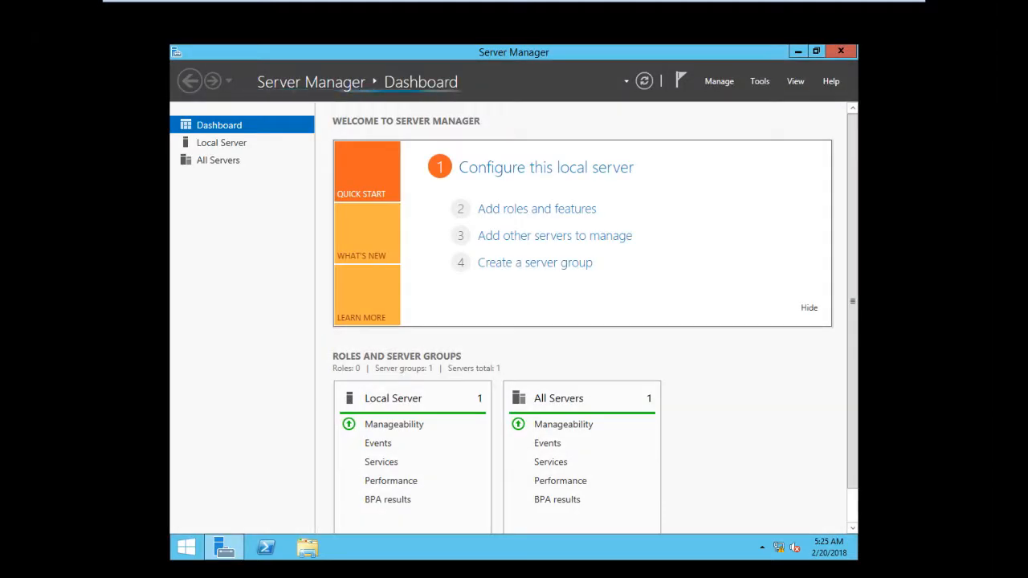
# Open the AD DS post-deployment notice and start promoting this server to a domain controller
pyautogui.click(210, 195)
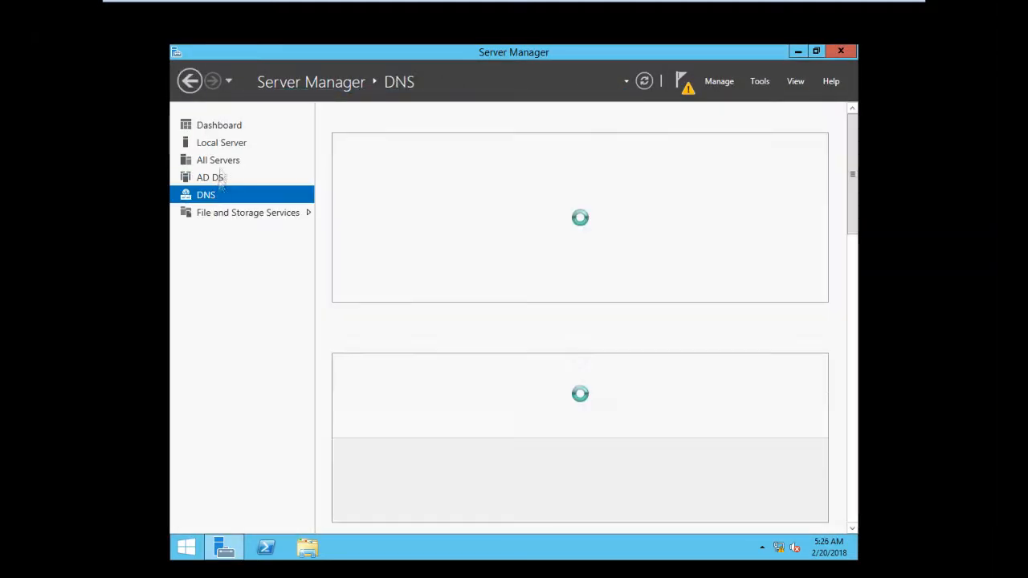
pyautogui.click(228, 147)
pyautogui.click(206, 195)
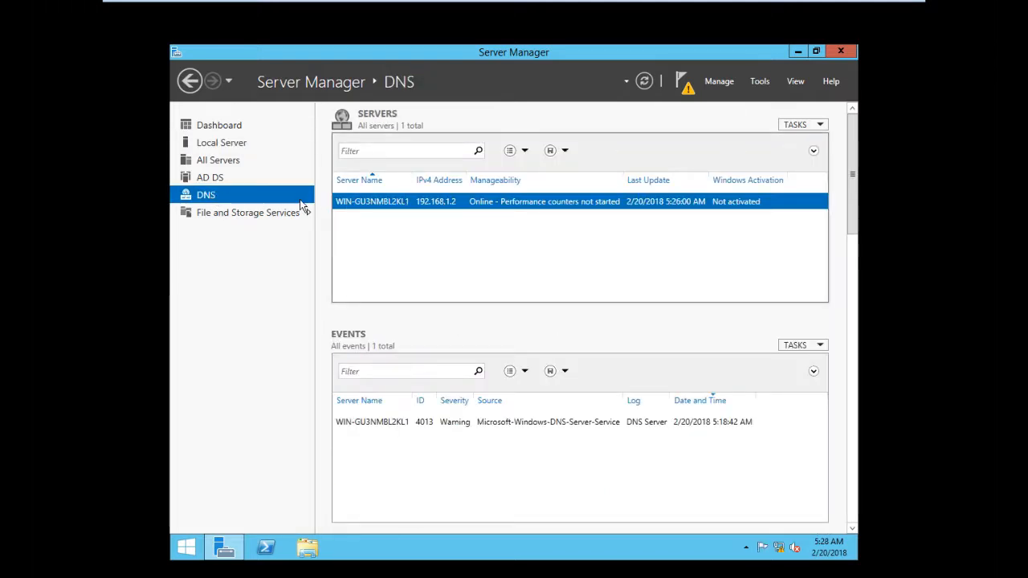
pyautogui.click(213, 175)
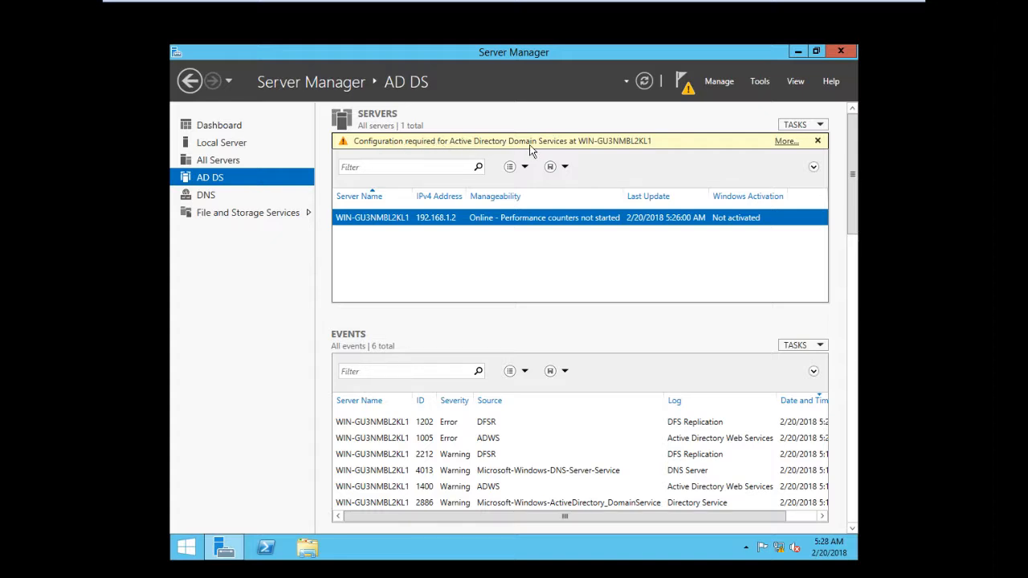
pyautogui.click(784, 142)
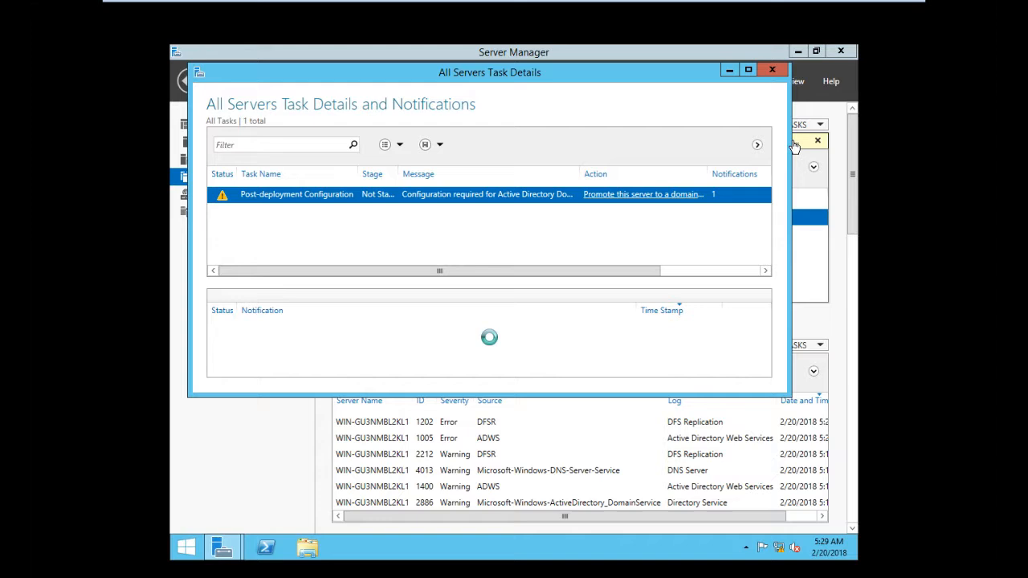
pyautogui.click(635, 196)
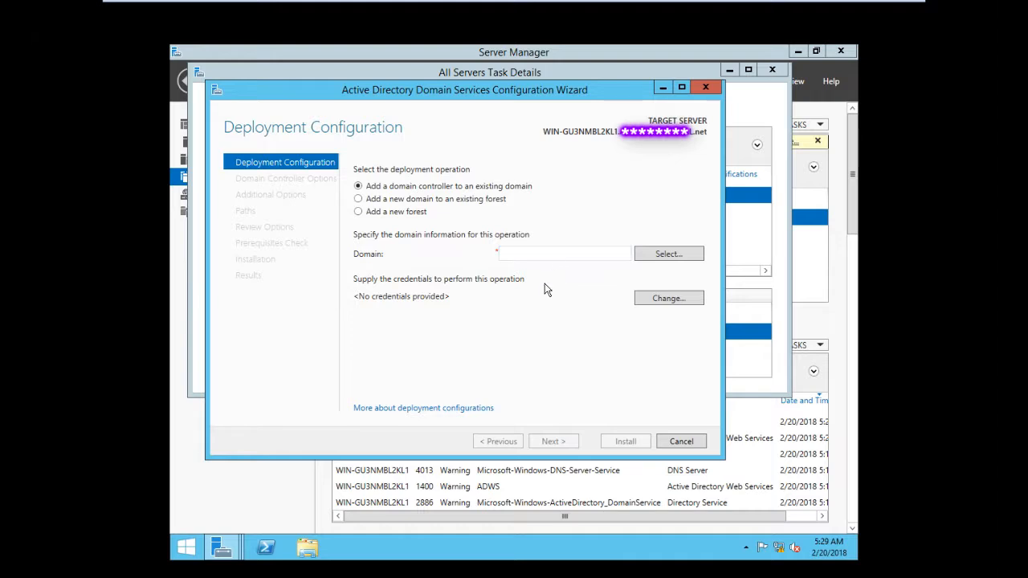
# Choose to add a new forest, enter ABC as the root domain name, and try to continue
pyautogui.click(399, 213)
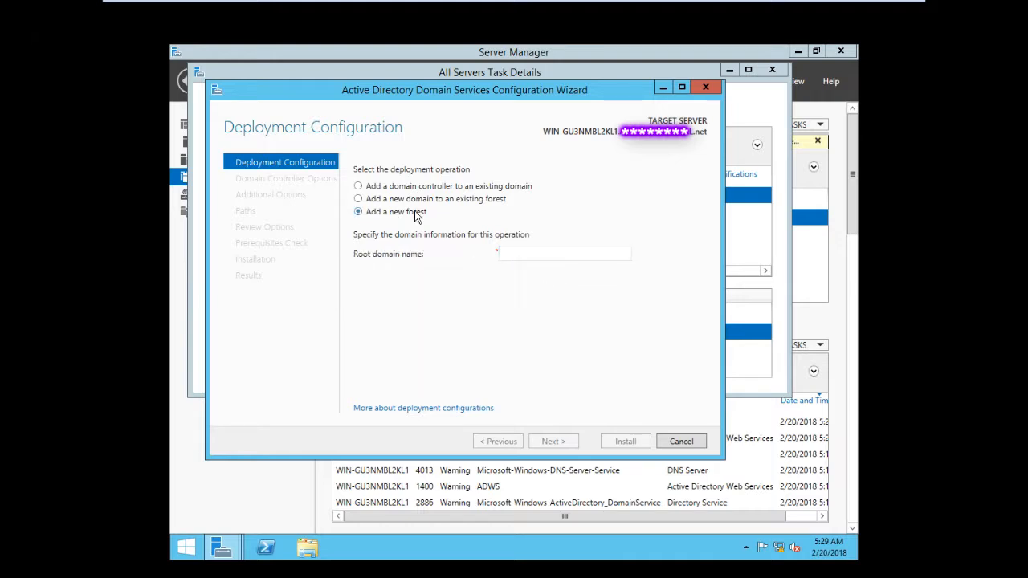
pyautogui.click(513, 254)
pyautogui.write('ABC')
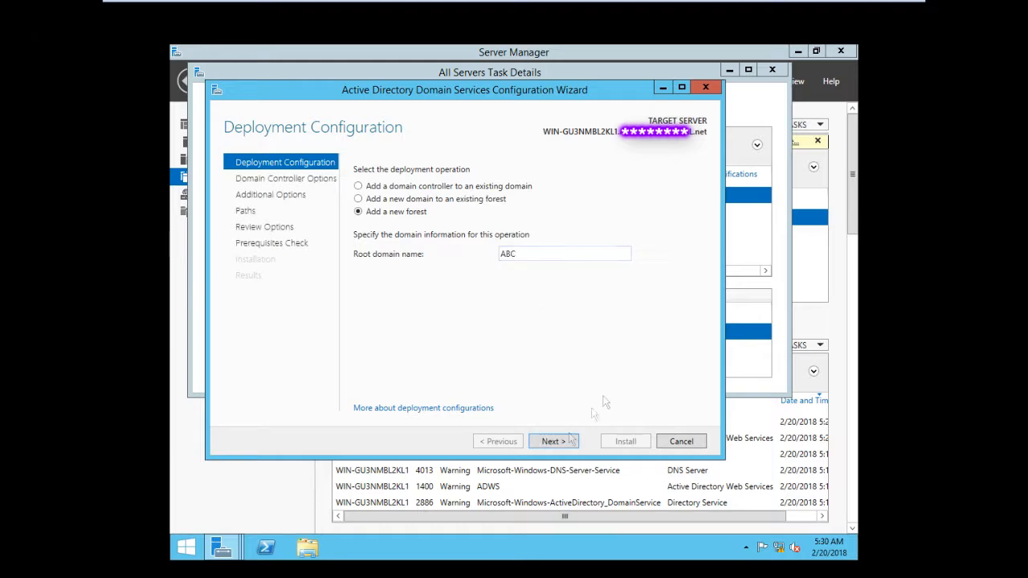
pyautogui.click(566, 442)
# Correct the root domain name to ABC.net and continue to the domain controller options
pyautogui.moveTo(560, 164)
pyautogui.doubleClick(528, 277)
pyautogui.click(522, 276)
pyautogui.write('.net')
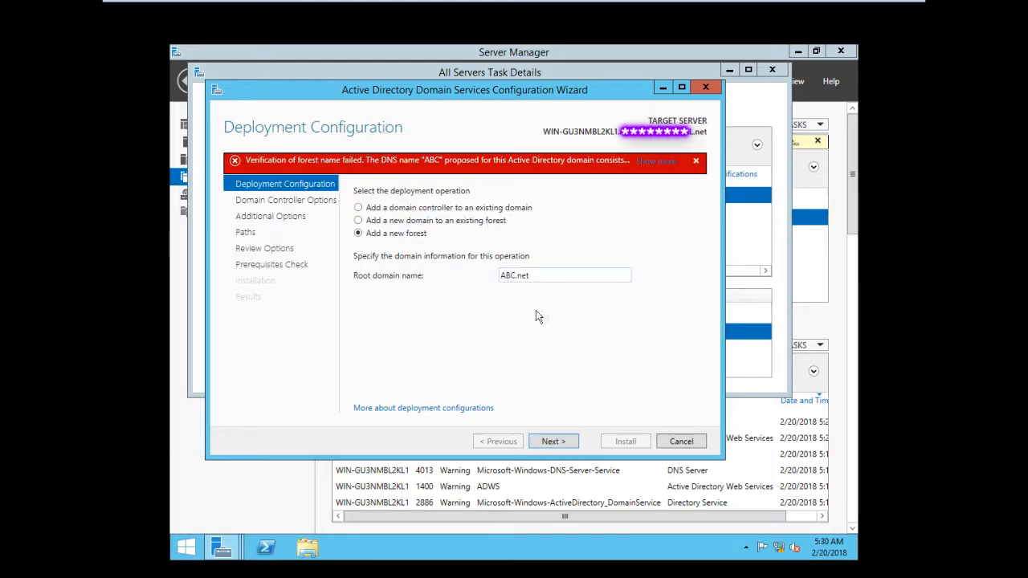
pyautogui.click(556, 442)
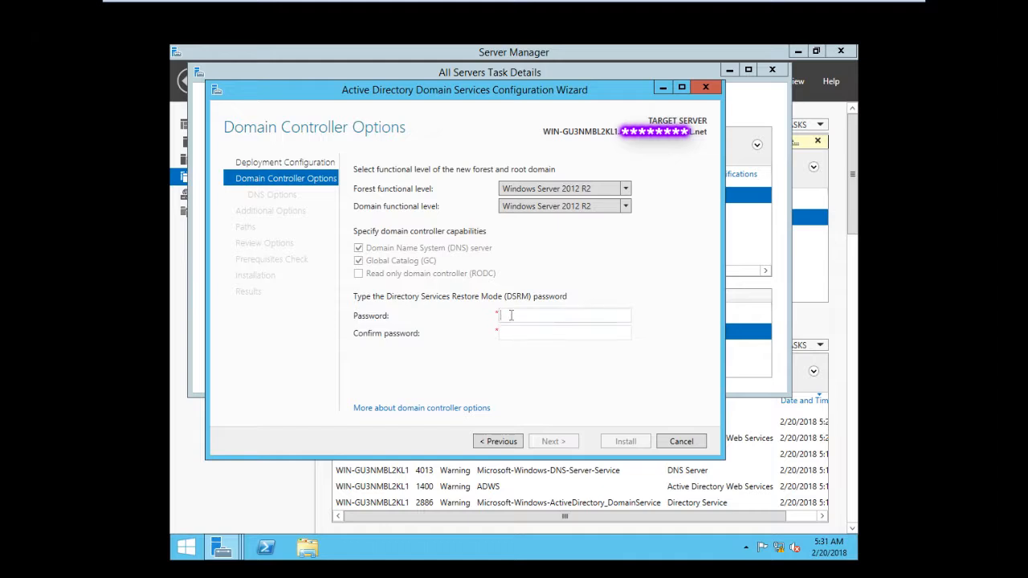
# Enter and confirm the Directory Services Restore Mode password and continue past the DNS options
pyautogui.write('•••••••••••••••••')
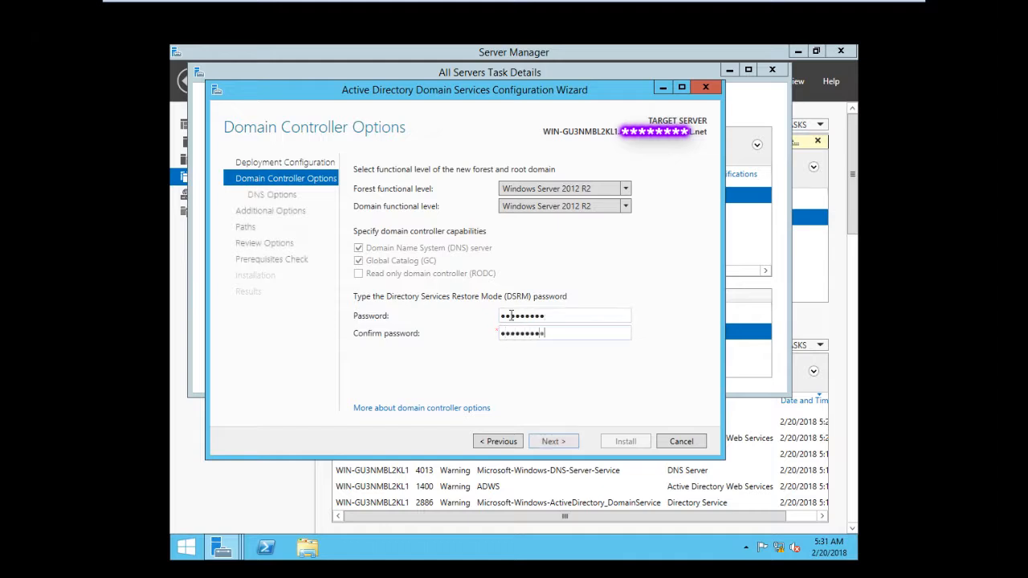
pyautogui.click(552, 441)
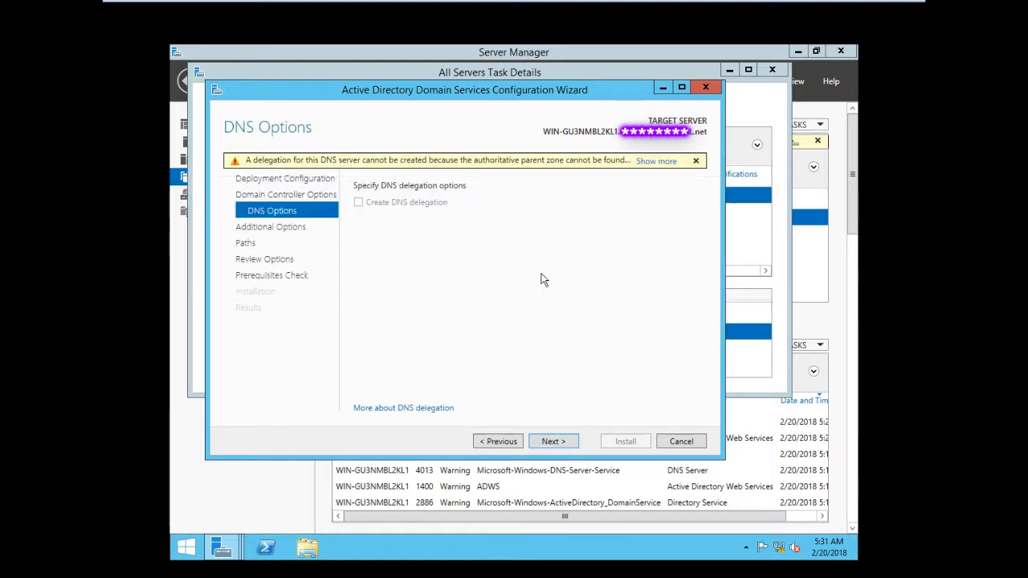
pyautogui.click(548, 442)
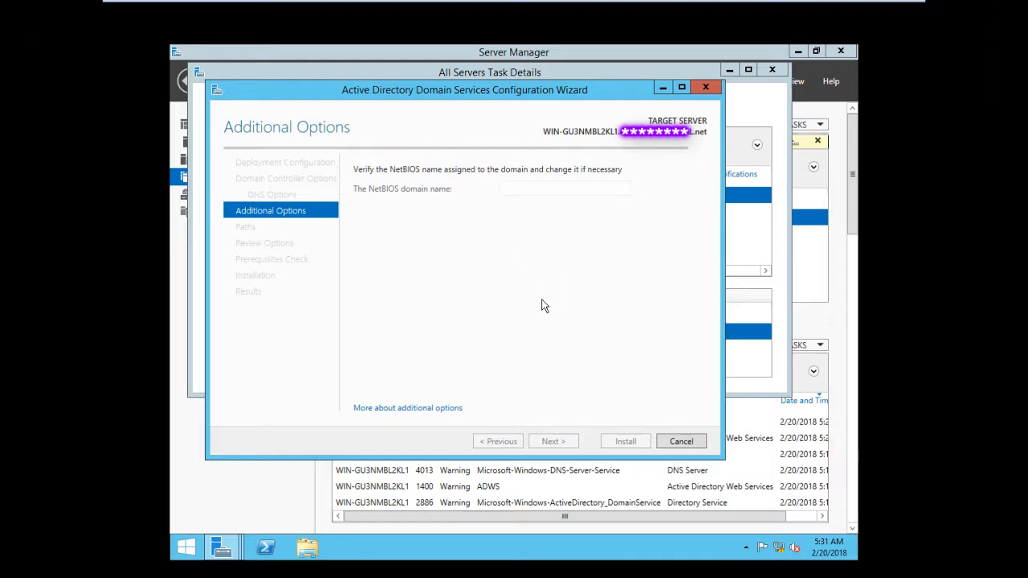
# Set the NetBIOS domain name to ABC and continue
pyautogui.doubleClick(519, 189)
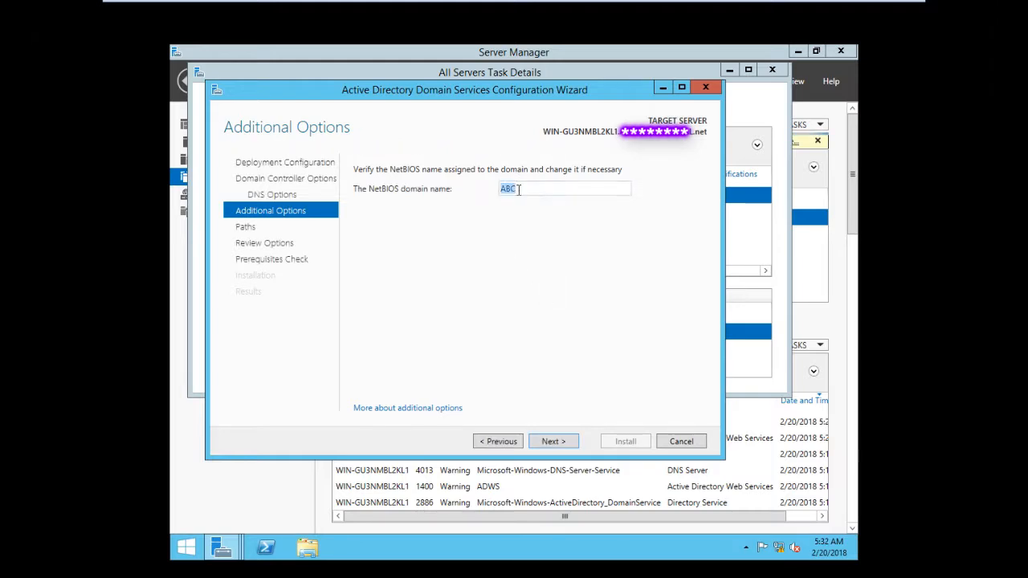
pyautogui.write('ABC')
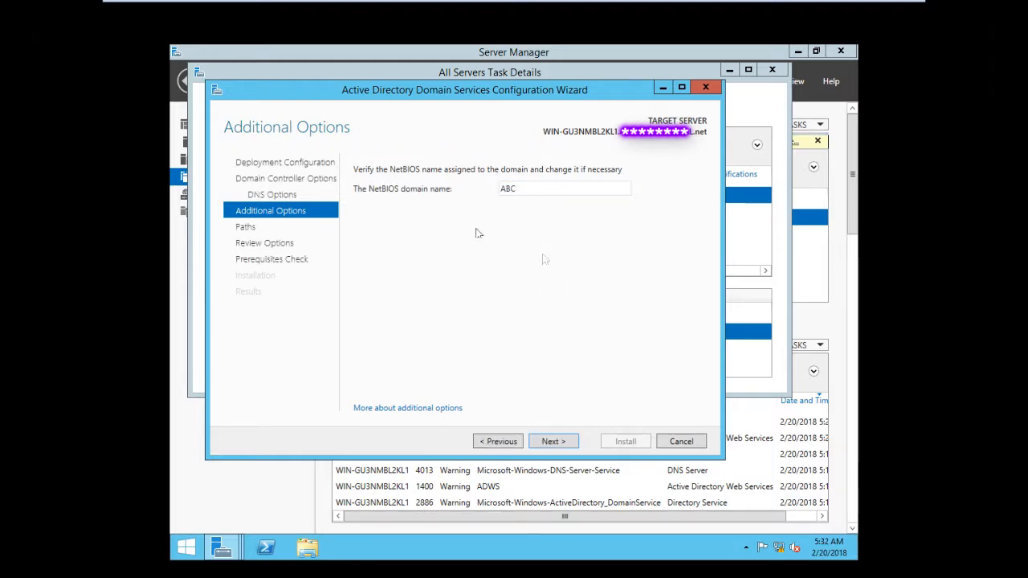
pyautogui.click(556, 440)
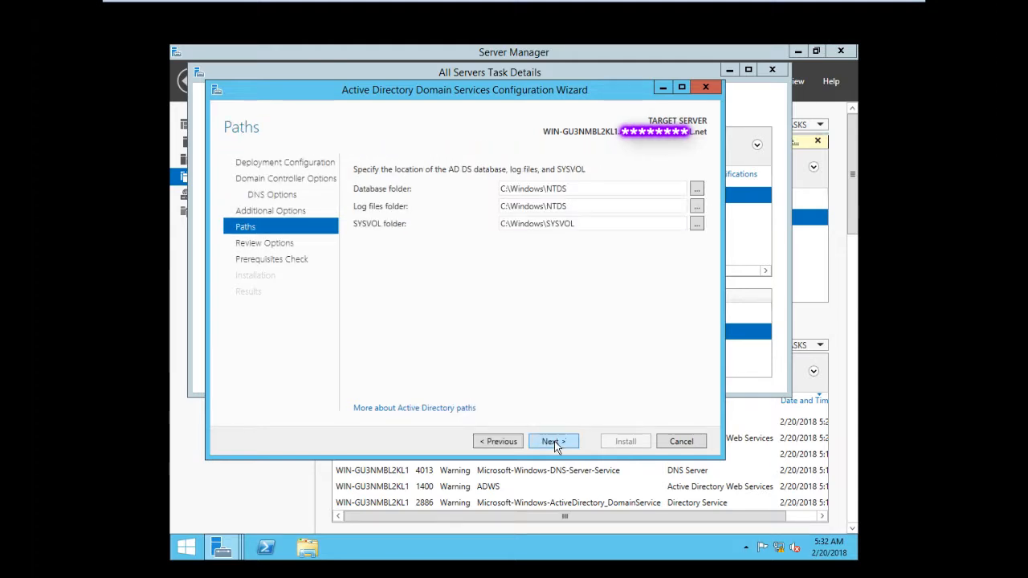
# Accept the default paths, review the selections, and install the domain controller
pyautogui.click(555, 441)
pyautogui.scroll(-5, 518, 337)
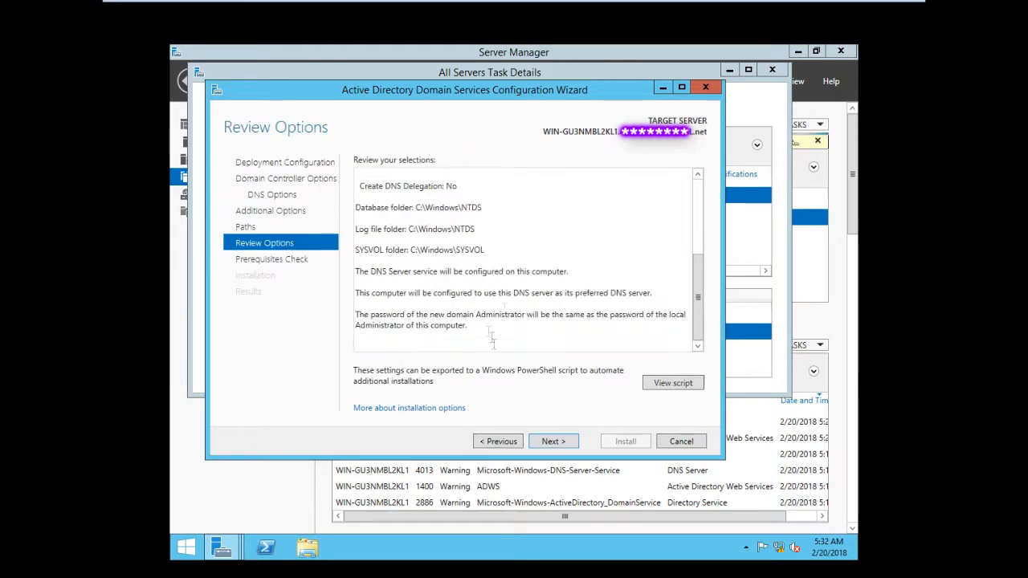
pyautogui.click(542, 440)
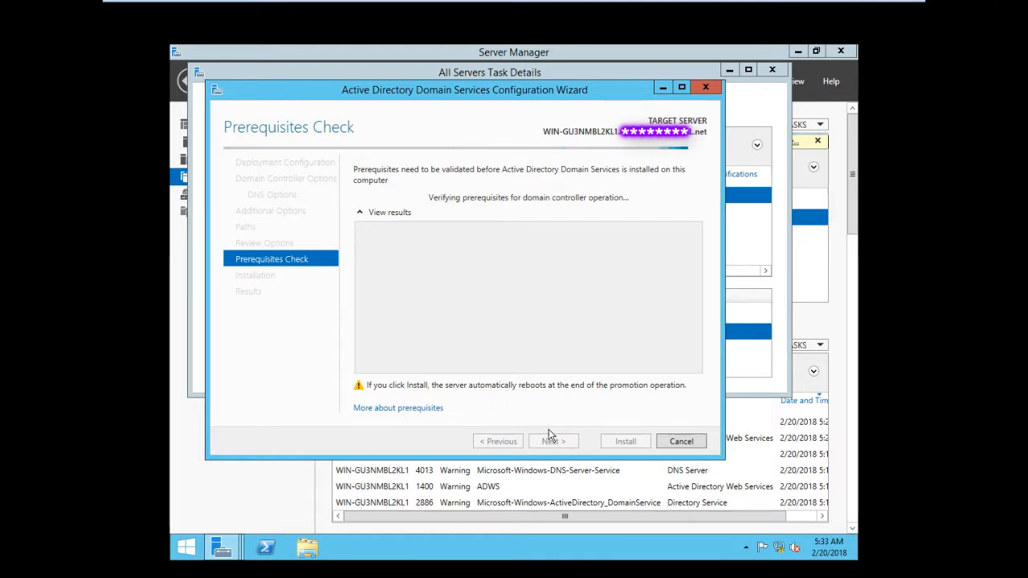
pyautogui.click(624, 443)
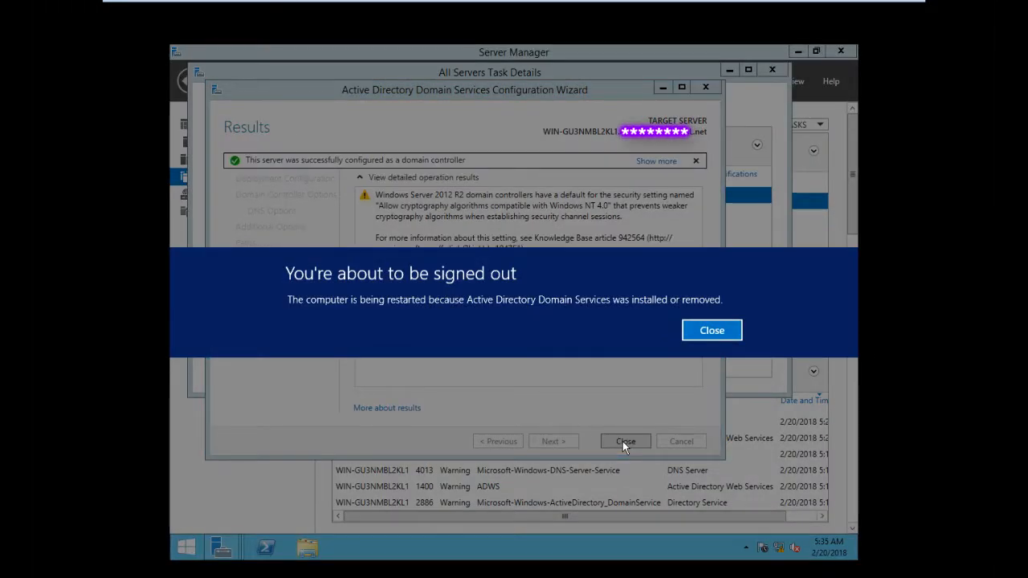
# Close the sign-out notice and the configuration wizard
pyautogui.click(719, 331)
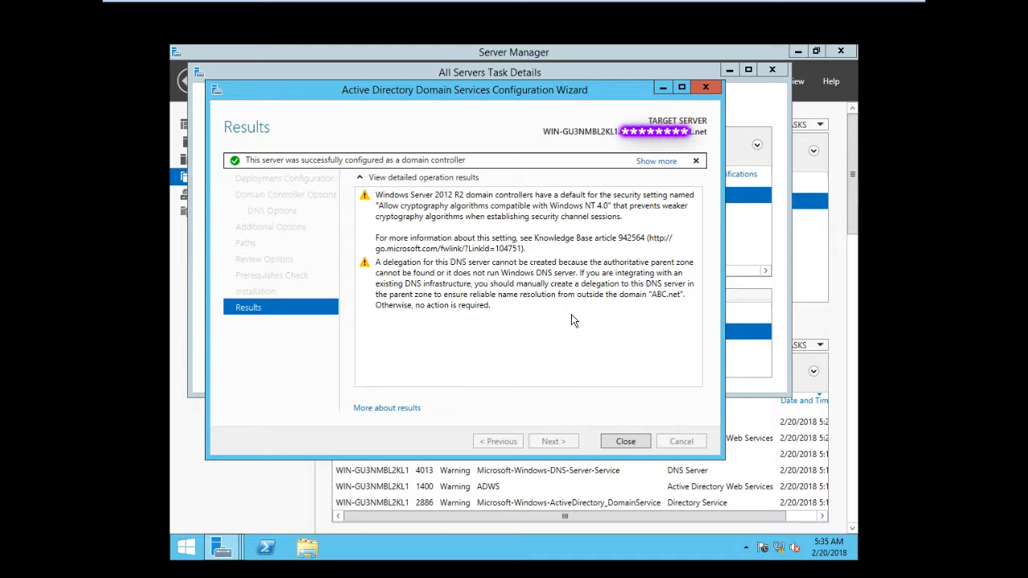
pyautogui.click(625, 442)
pyautogui.press('Escape')
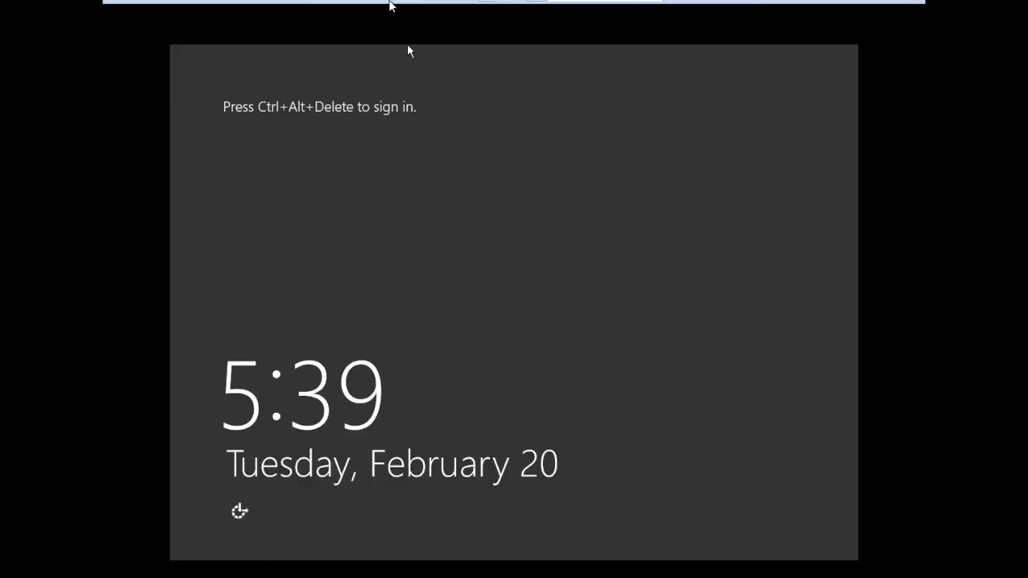
# Sign in as ABC\Administrator with the account password, retrying after the first attempt
pyautogui.click(351, 10)
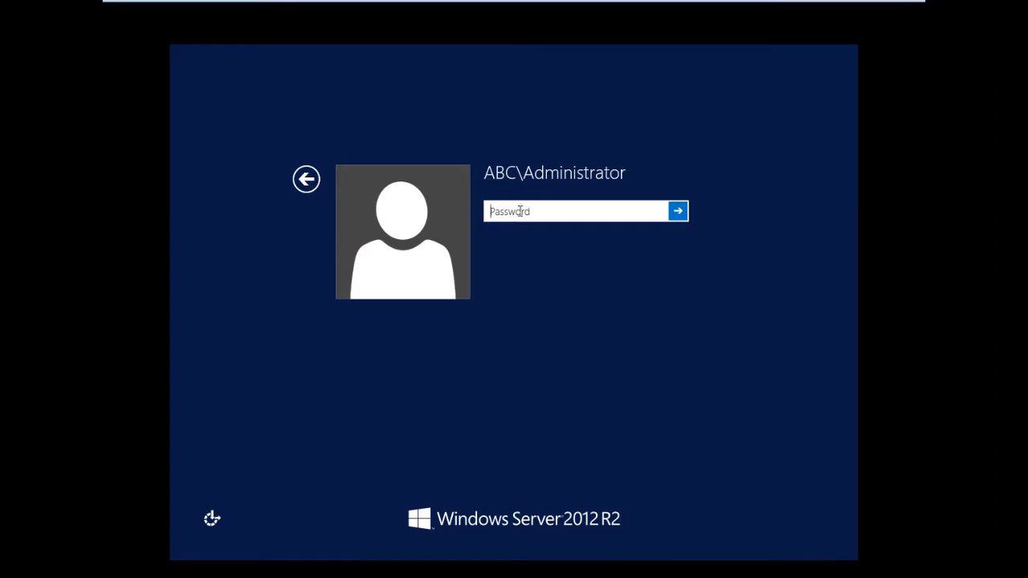
pyautogui.click(521, 211)
pyautogui.write('••••')
pyautogui.press('Return')
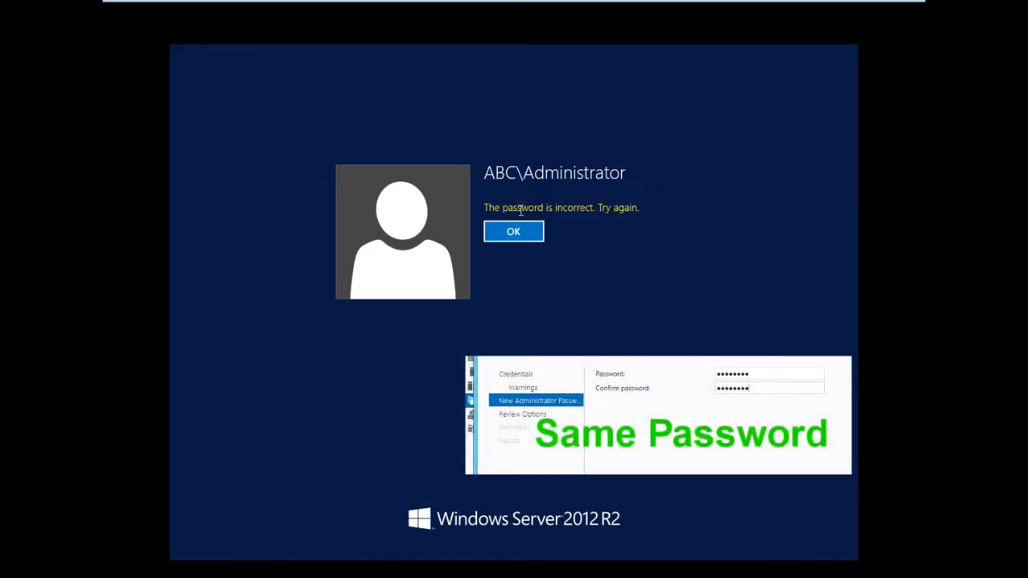
pyautogui.click(524, 230)
pyautogui.write('••••')
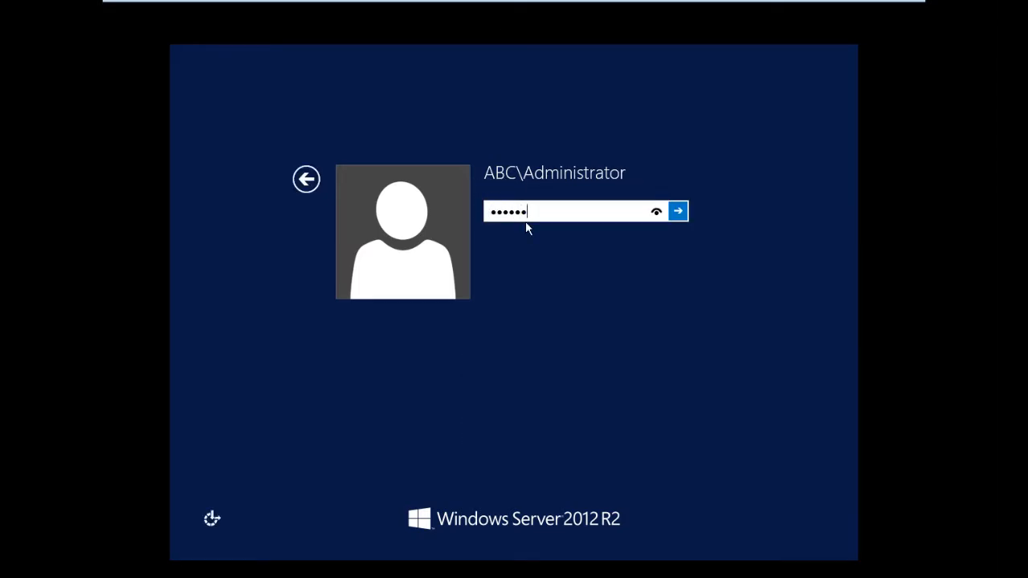
pyautogui.write('••')
pyautogui.press('Return')
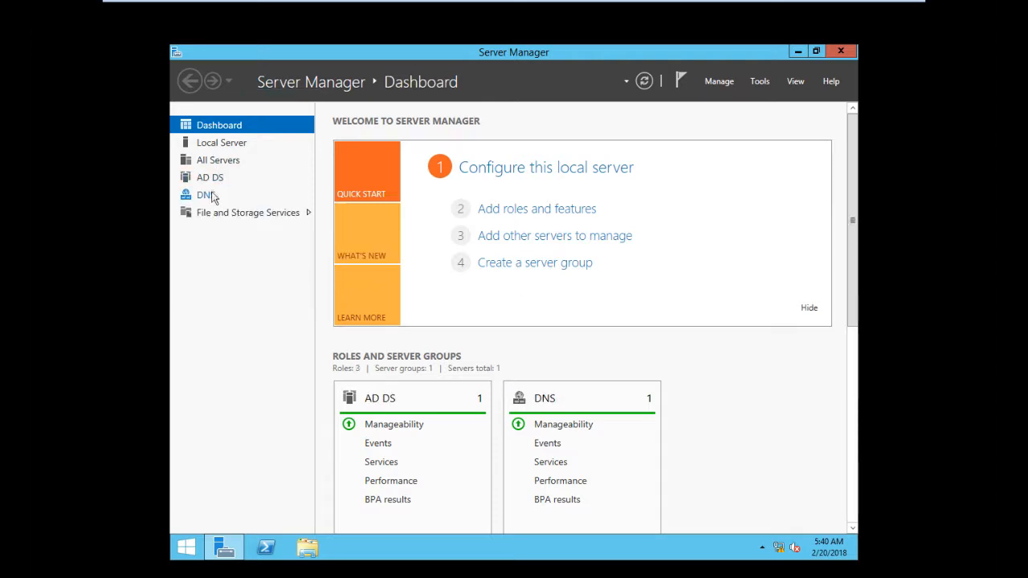
# Check the Local Server and DNS pages before returning to the dashboard
pyautogui.click(221, 144)
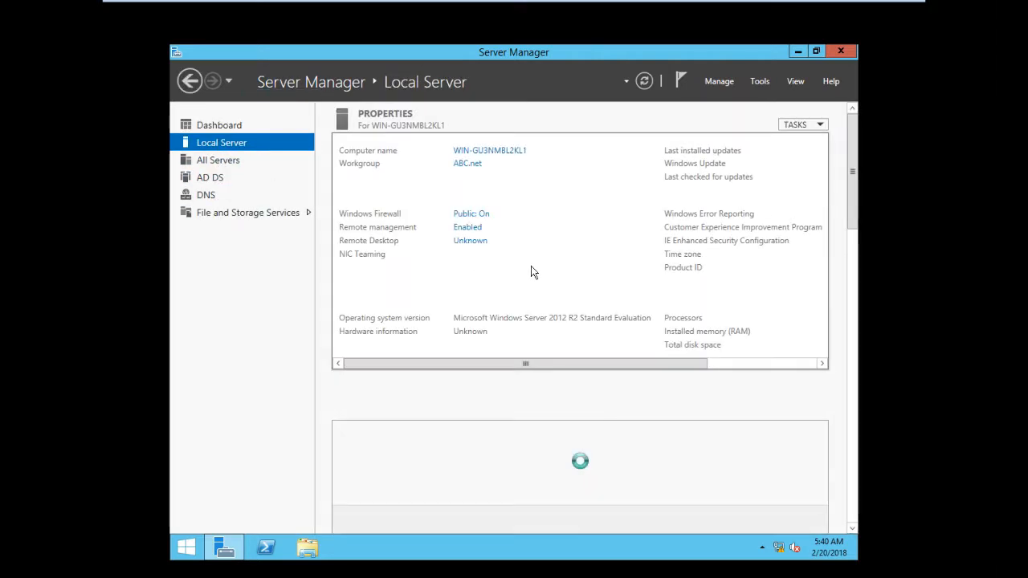
pyautogui.click(203, 196)
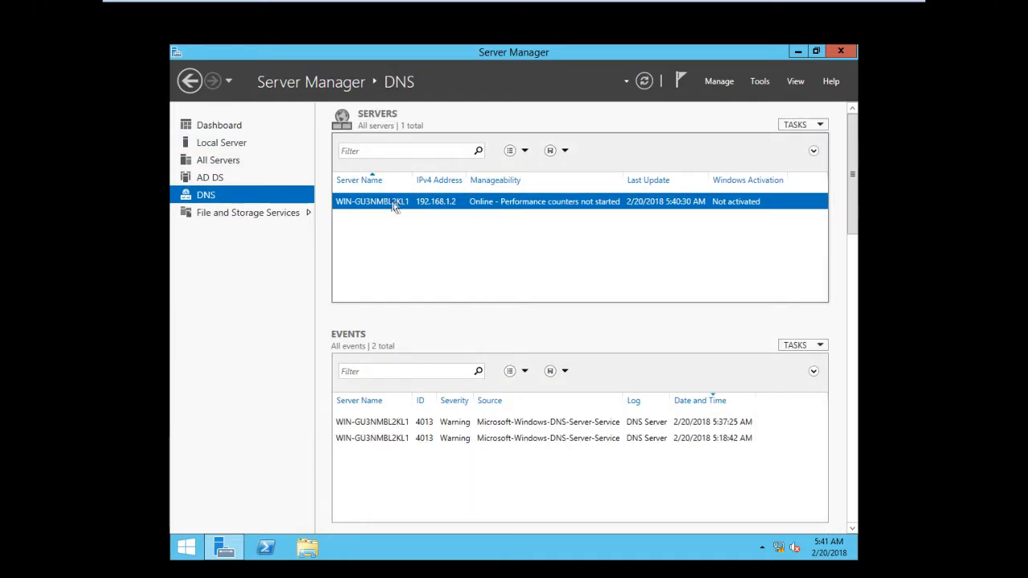
pyautogui.click(231, 126)
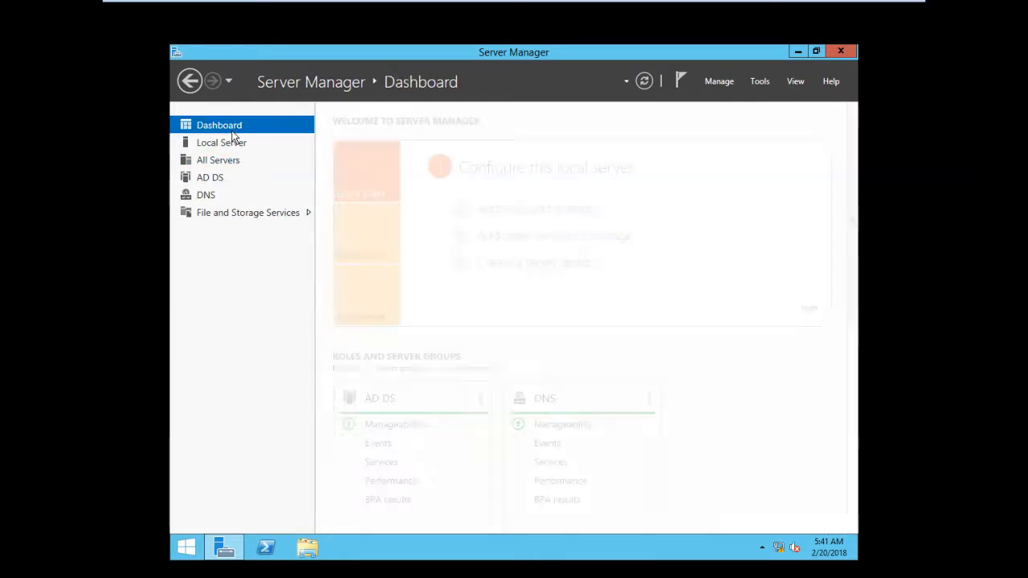
# Open Active Directory Users and Computers and expand the ABC.net domain
pyautogui.click(719, 81)
pyautogui.click(757, 82)
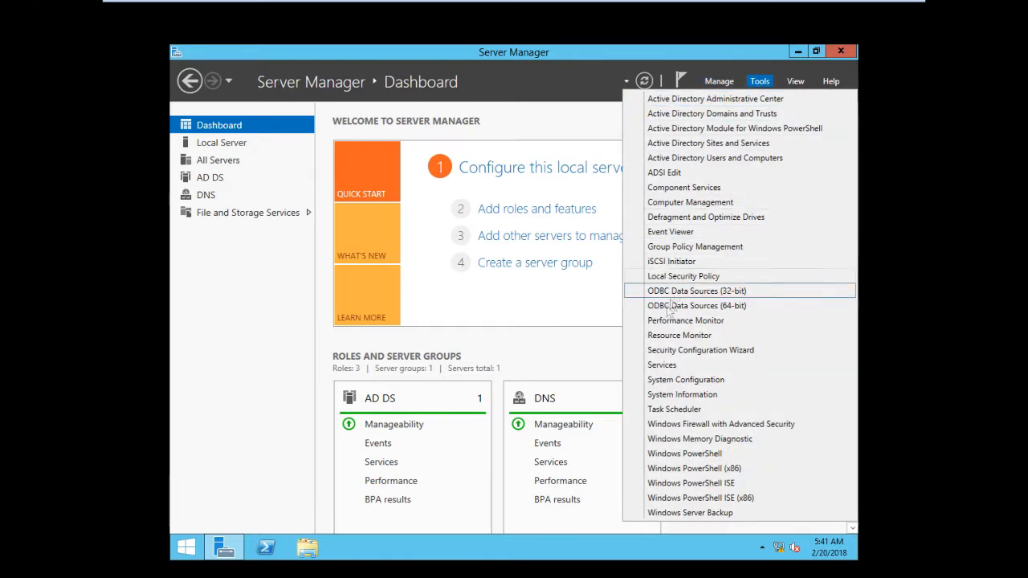
pyautogui.click(715, 159)
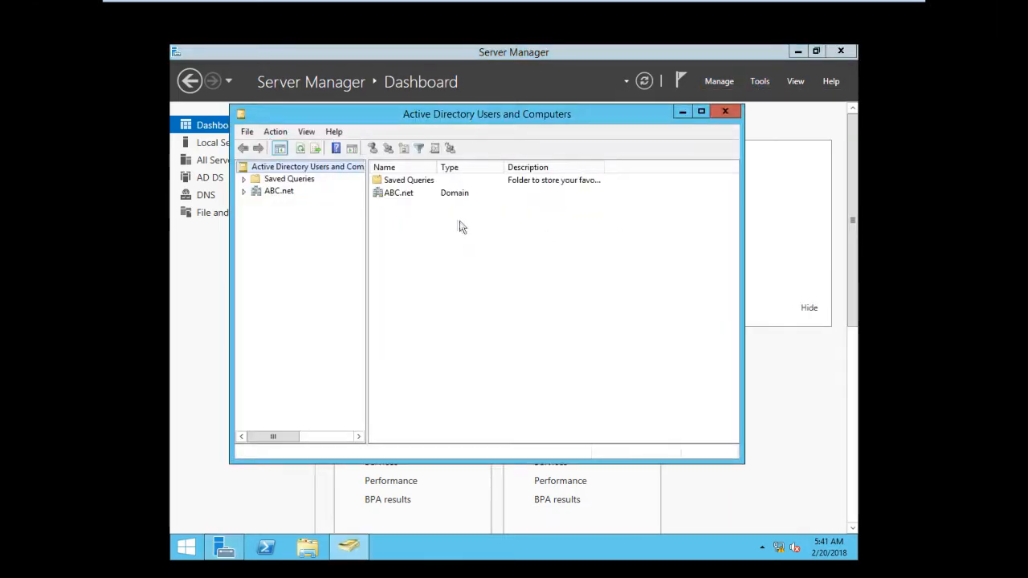
pyautogui.click(280, 192)
pyautogui.click(245, 192)
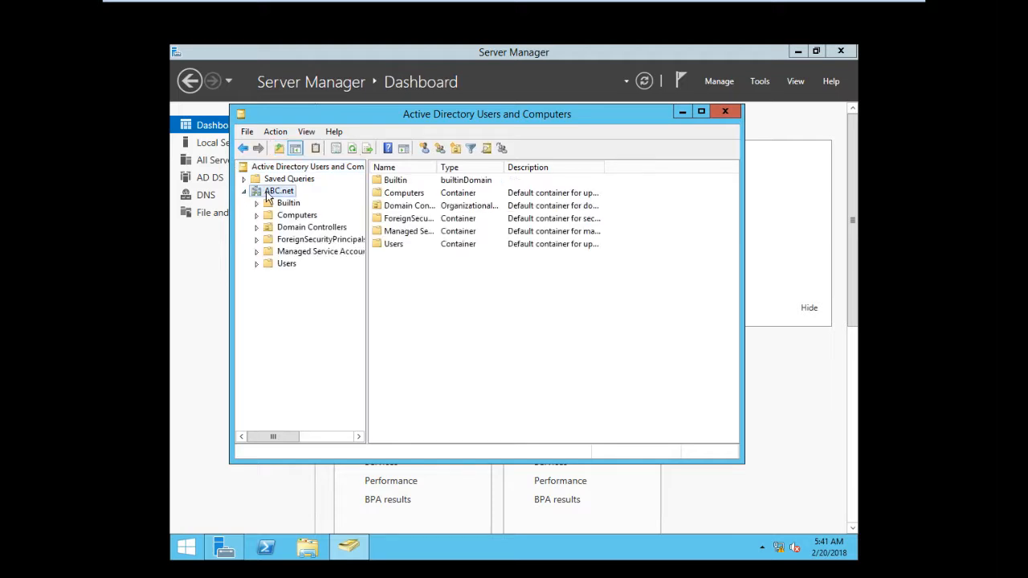
# Start creating a new organizational unit in the ABC.net domain
pyautogui.rightClick(268, 192)
pyautogui.moveTo(353, 292)
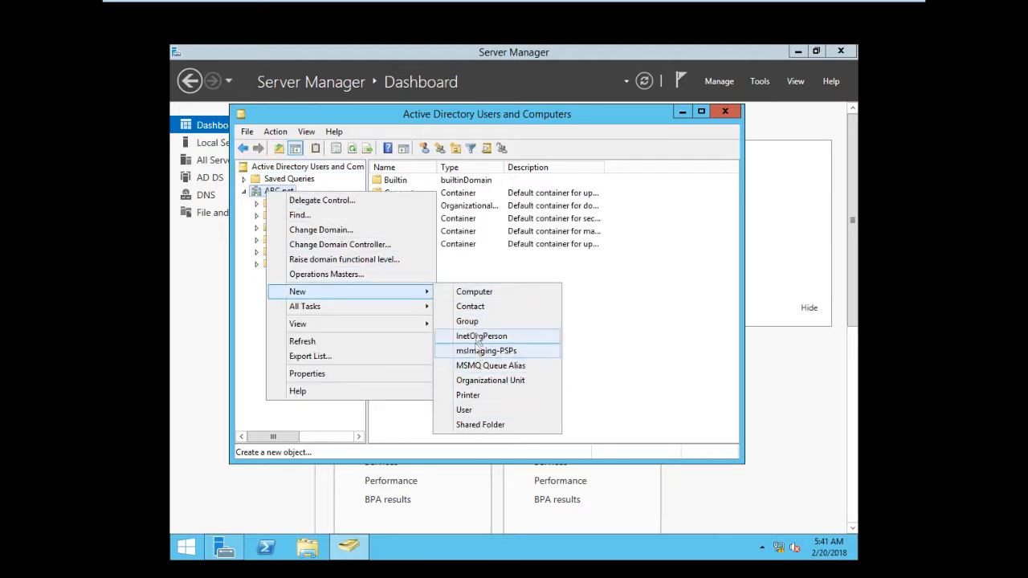
pyautogui.click(478, 381)
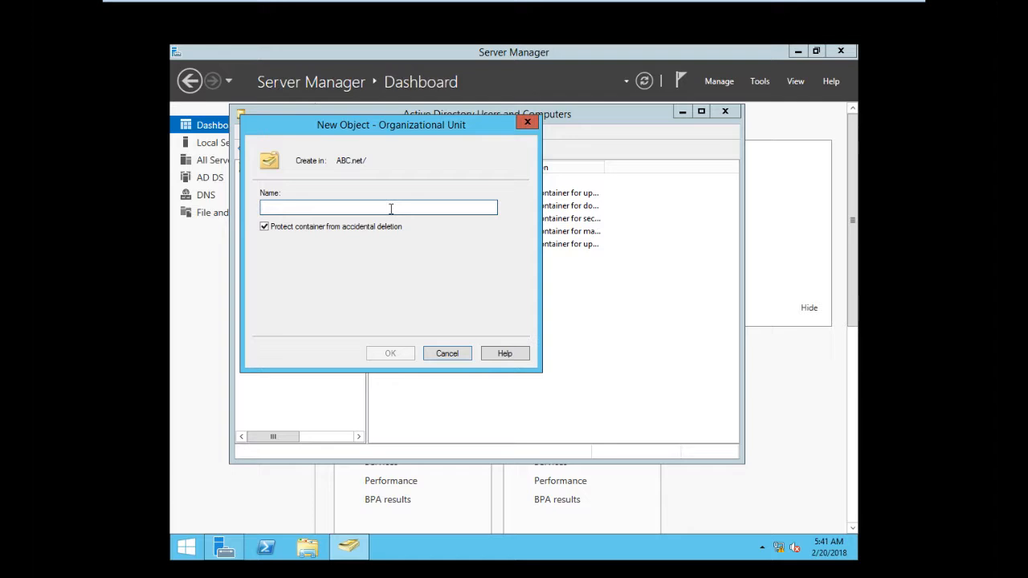
# Name the new organizational unit IT and create it in ABC.net
pyautogui.write('IT')
pyautogui.click(390, 353)
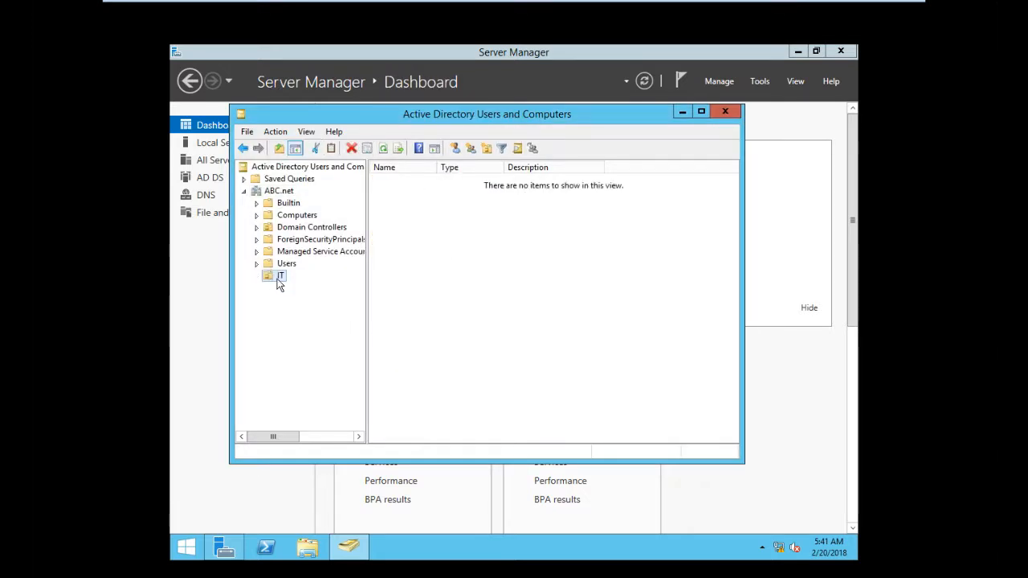
# Start a new user in the IT unit, entering the user's first name, last name and logon name
pyautogui.click(422, 266)
pyautogui.rightClick(422, 266)
pyautogui.moveTo(514, 321)
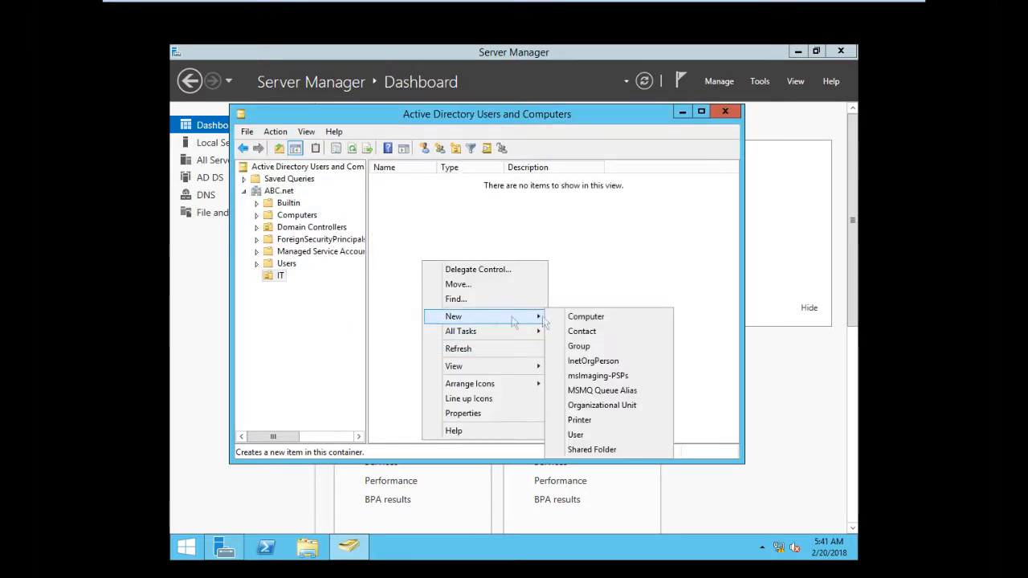
pyautogui.click(580, 435)
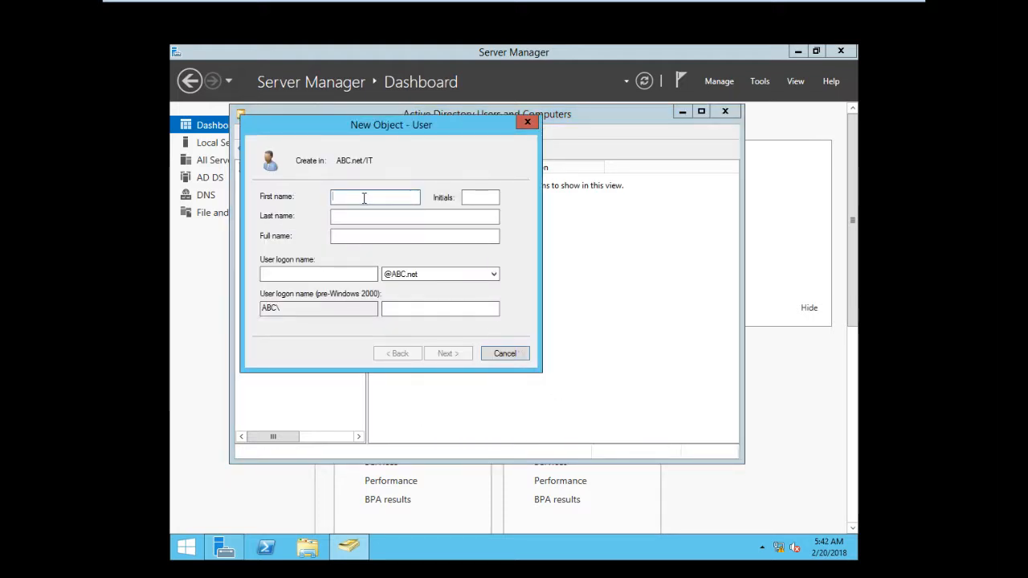
pyautogui.press('Tab')
pyautogui.press('Tab')
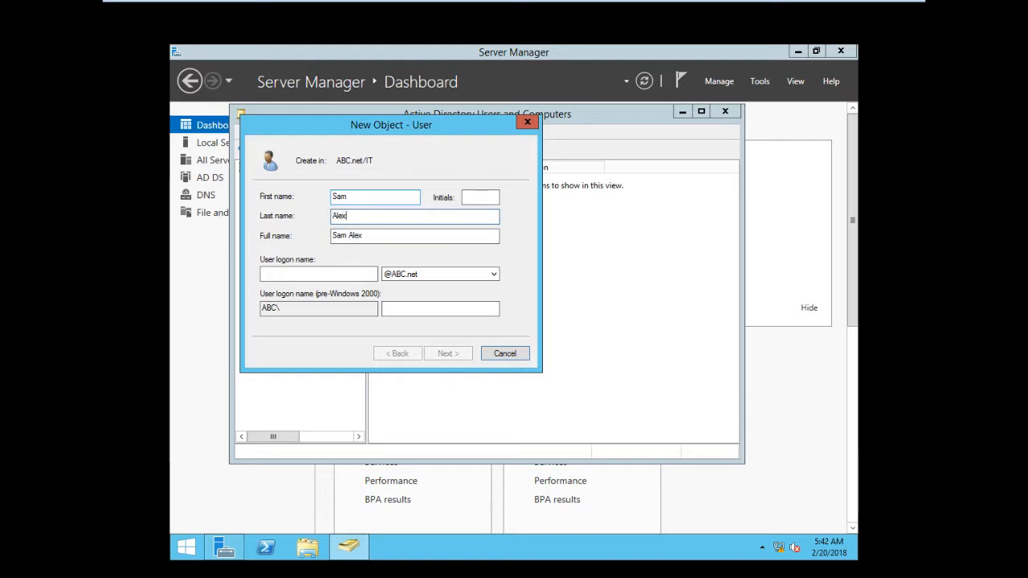
pyautogui.click(315, 272)
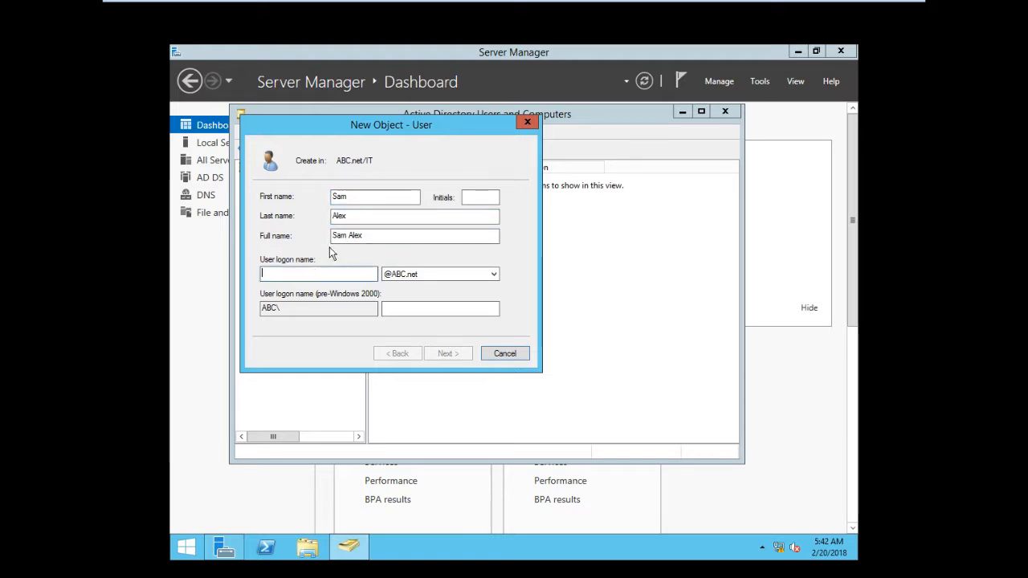
pyautogui.write('sam')
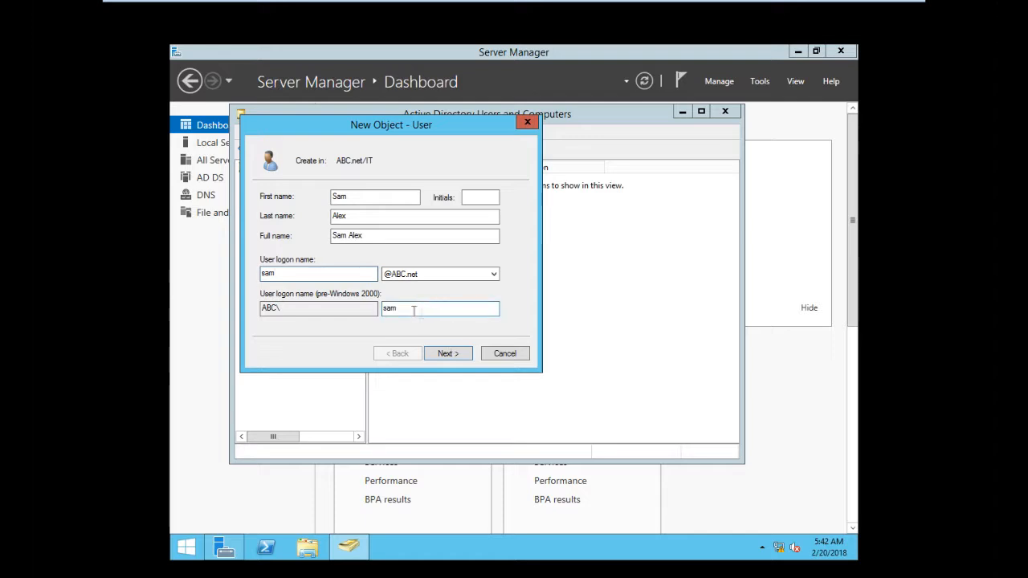
# Enter and confirm the user's password, clear 'must change password at next logon', tick 'Password never expires', and finish creating the user
pyautogui.click(450, 354)
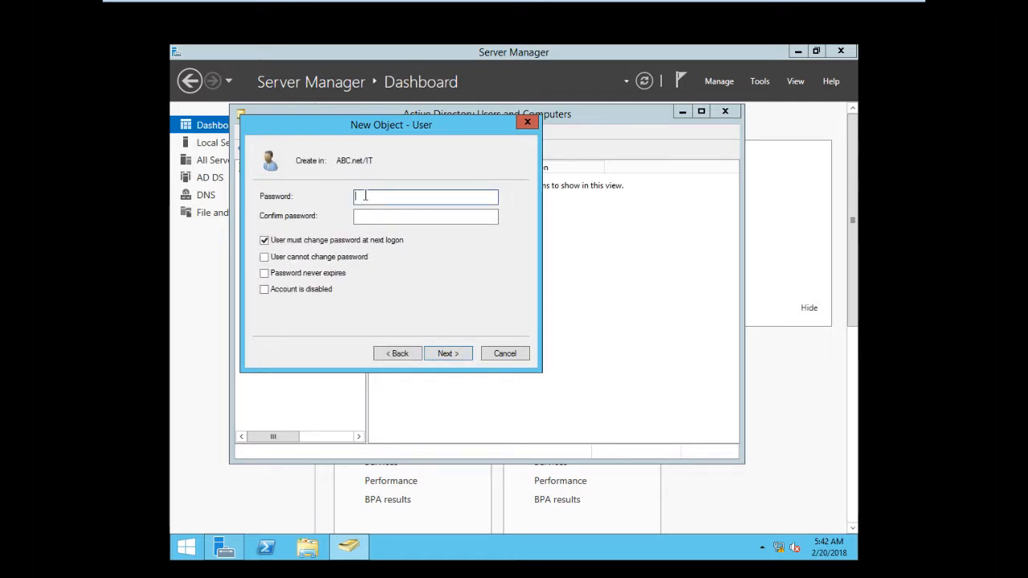
pyautogui.write('••••')
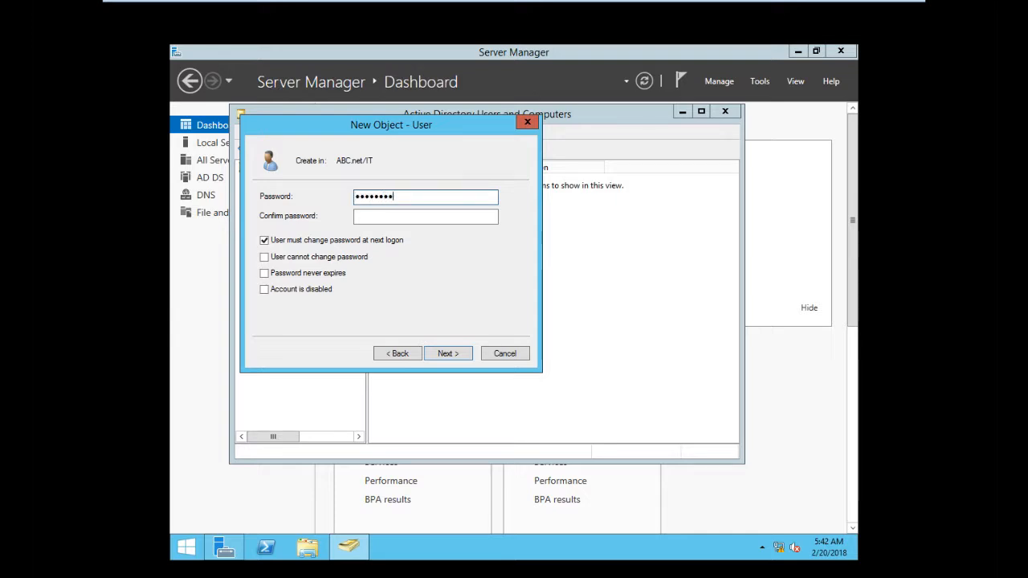
pyautogui.click(362, 216)
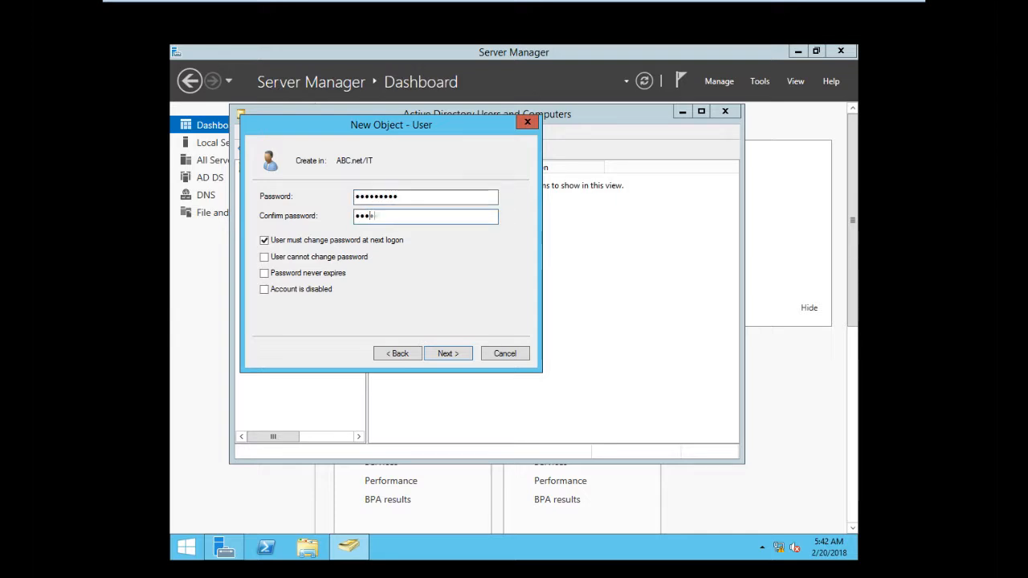
pyautogui.click(265, 240)
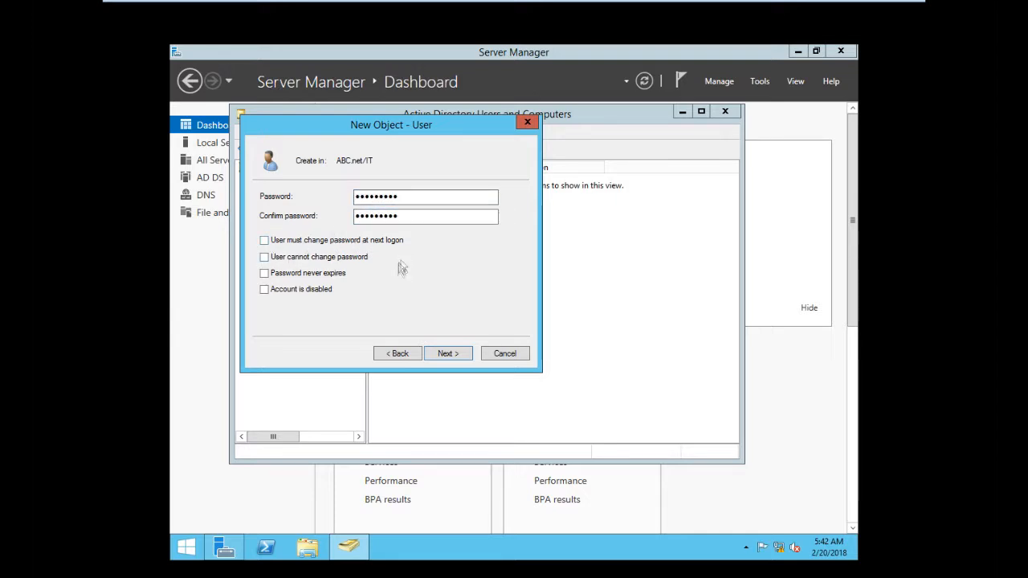
pyautogui.click(265, 273)
pyautogui.click(447, 354)
pyautogui.click(443, 353)
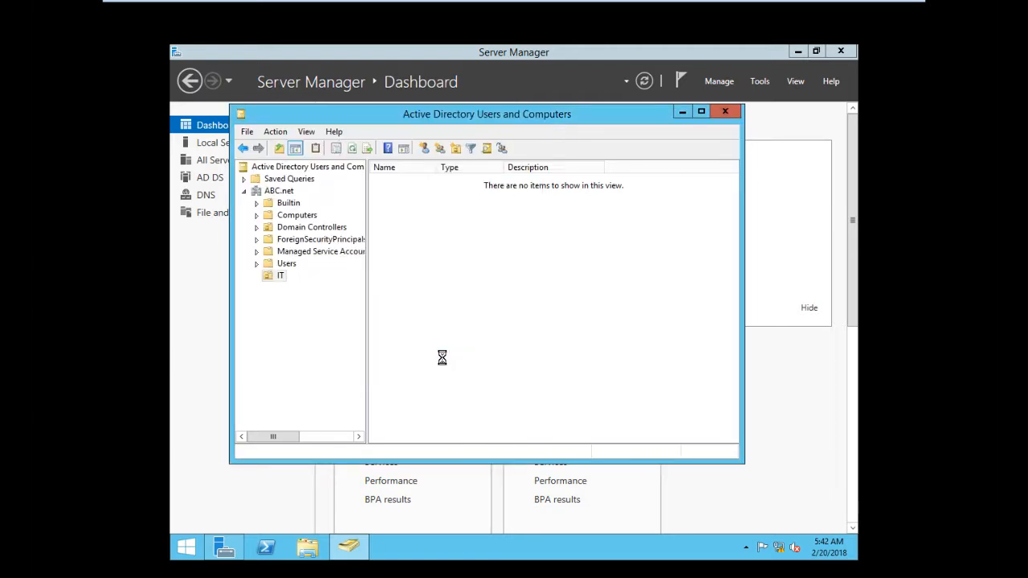
pyautogui.click(433, 235)
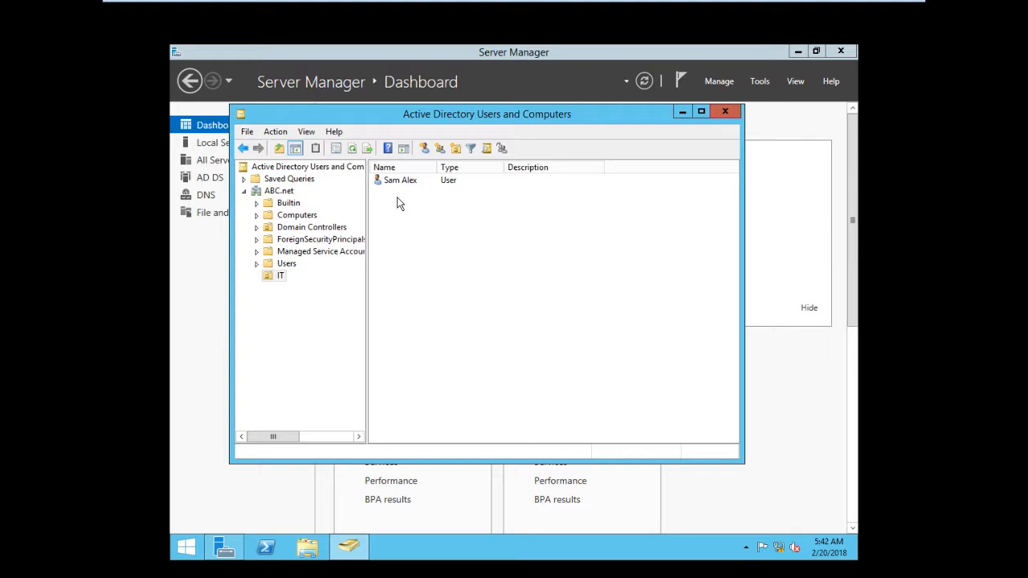
# Open the new user's properties on the Account page
pyautogui.click(424, 180)
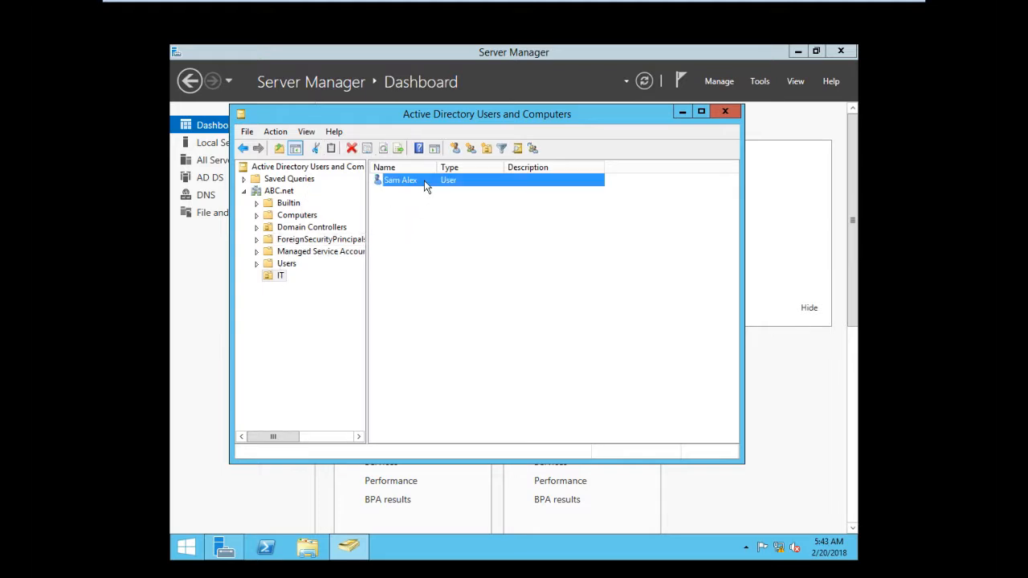
pyautogui.rightClick(424, 180)
pyautogui.click(474, 361)
pyautogui.click(456, 159)
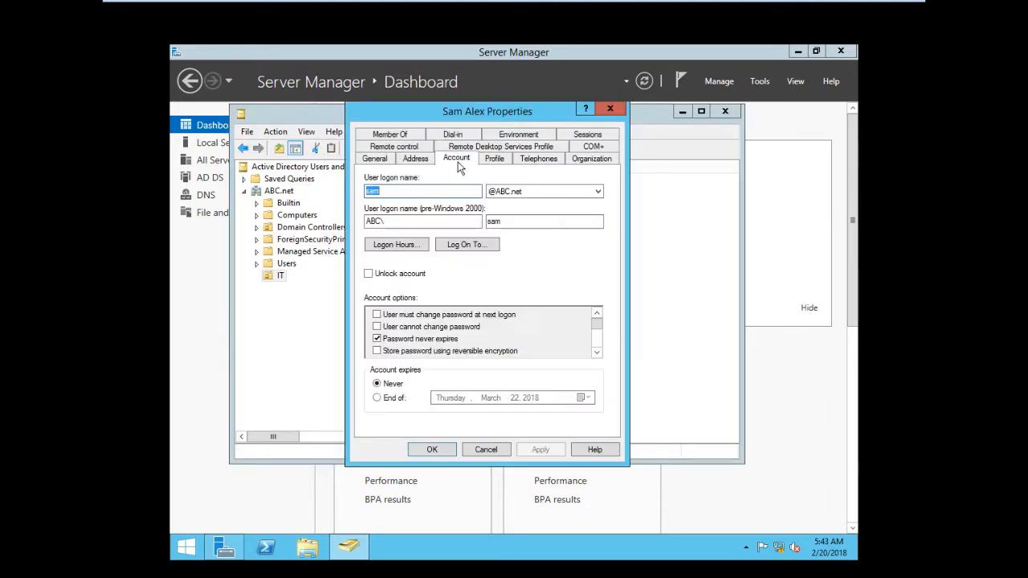
# Edit the user's logon hours, permitting all of Sunday and denying selected weekday periods, then close the properties
pyautogui.click(396, 245)
pyautogui.moveTo(432, 254); pyautogui.dragTo(477, 352)
pyautogui.click(566, 295)
pyautogui.moveTo(483, 261); pyautogui.dragTo(530, 286)
pyautogui.click(567, 295)
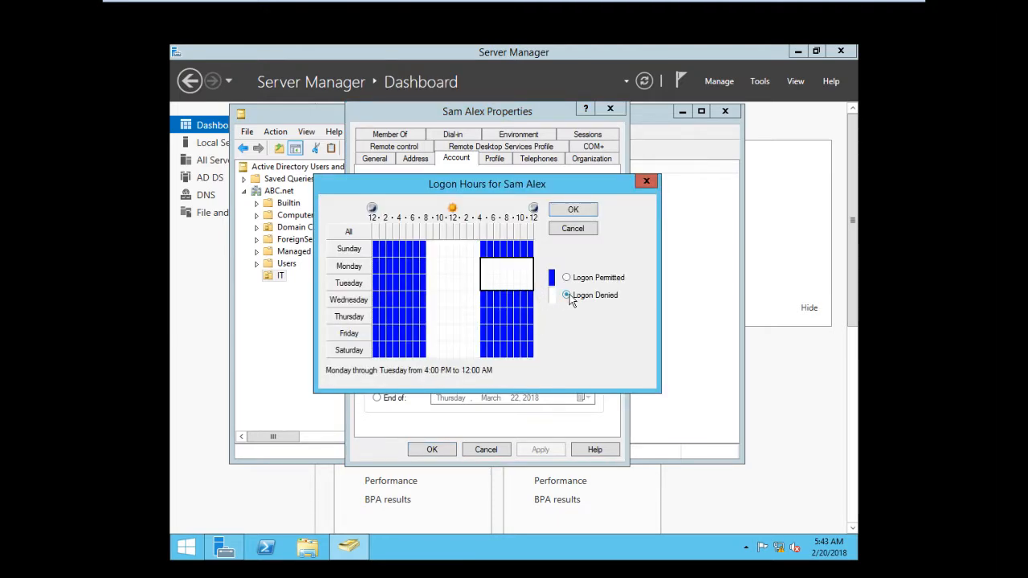
pyautogui.moveTo(530, 249); pyautogui.dragTo(376, 250)
pyautogui.click(567, 277)
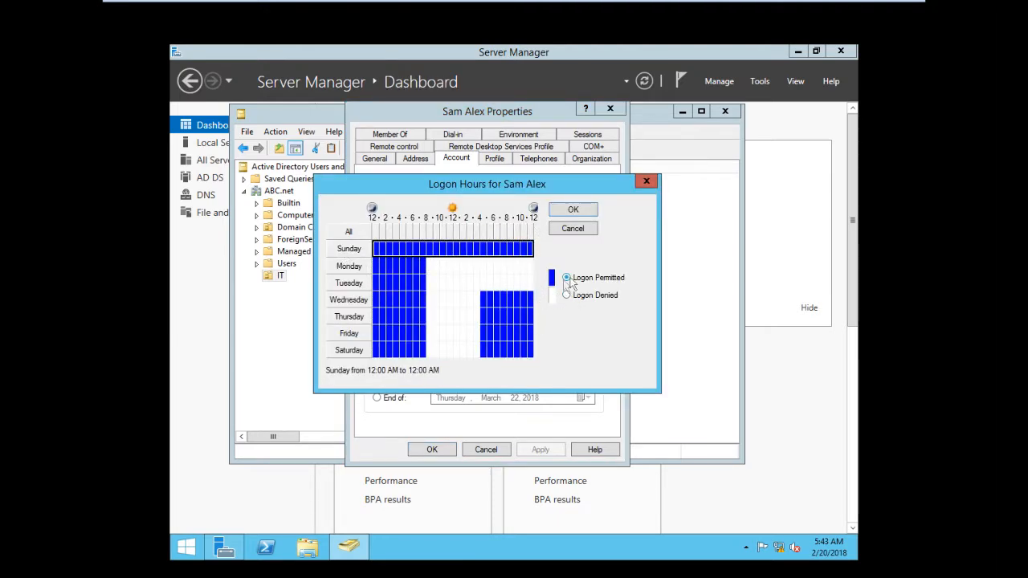
pyautogui.moveTo(530, 283); pyautogui.dragTo(376, 283)
pyautogui.click(567, 296)
pyautogui.click(572, 209)
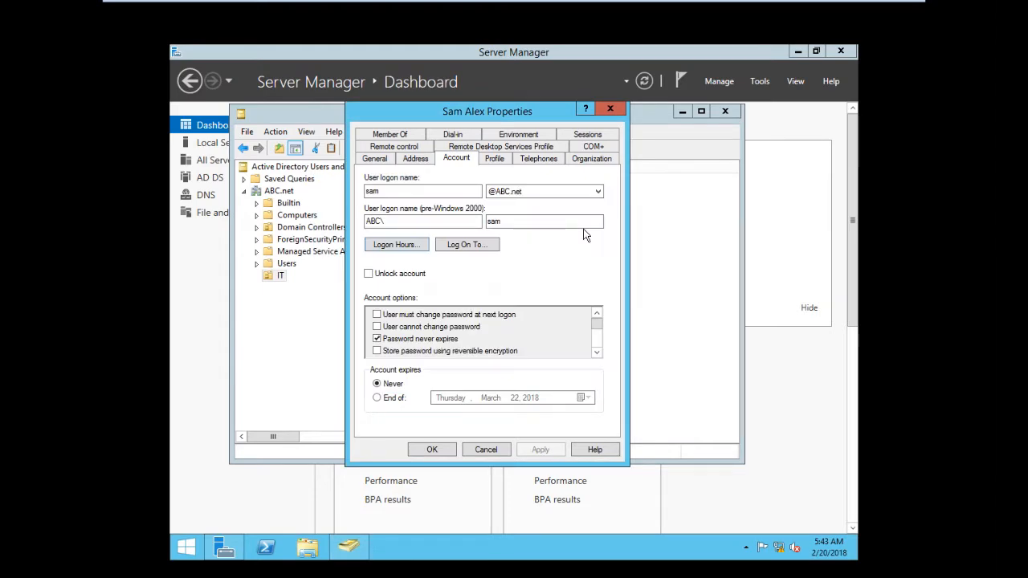
pyautogui.click(494, 451)
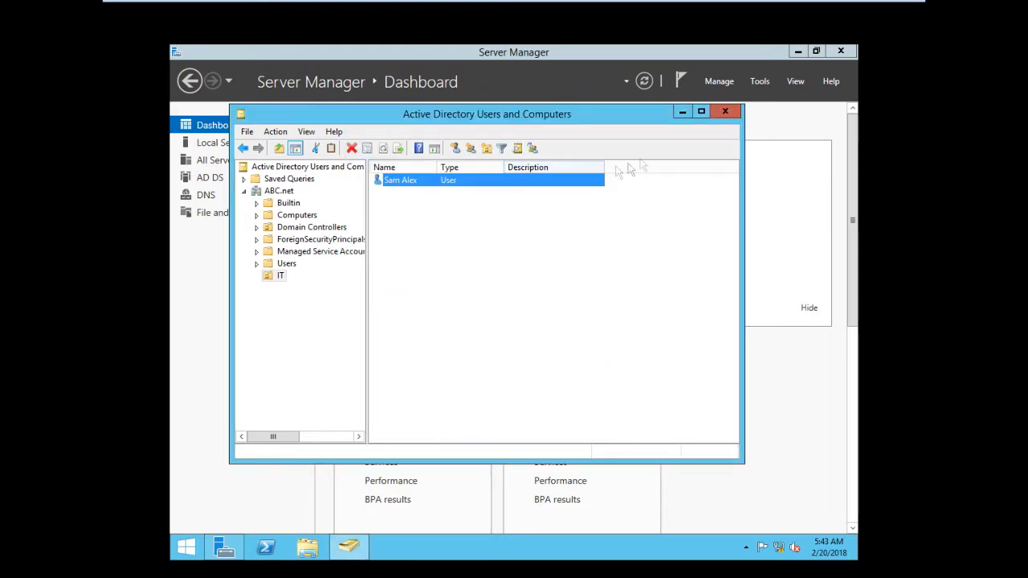
# Open Group Policy Management and browse to the Group Policy Objects container of the ABC.net domain
pyautogui.click(726, 111)
pyautogui.click(719, 82)
pyautogui.click(759, 81)
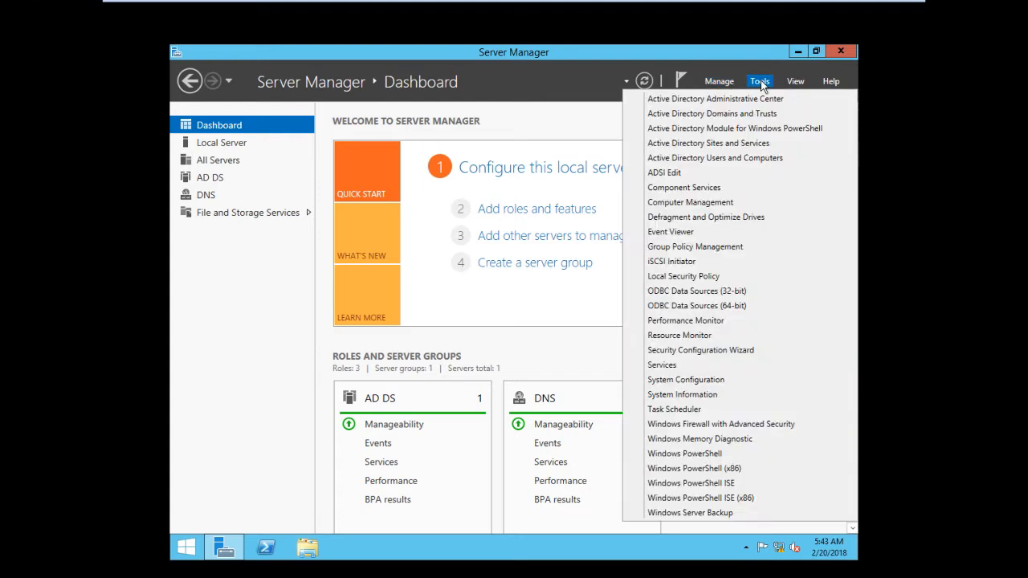
pyautogui.click(691, 237)
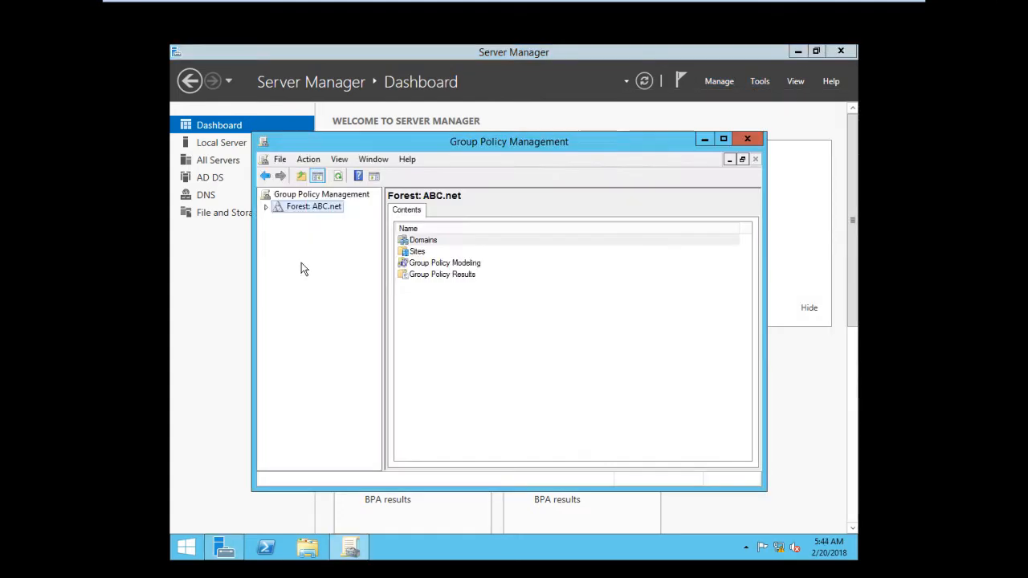
pyautogui.click(267, 207)
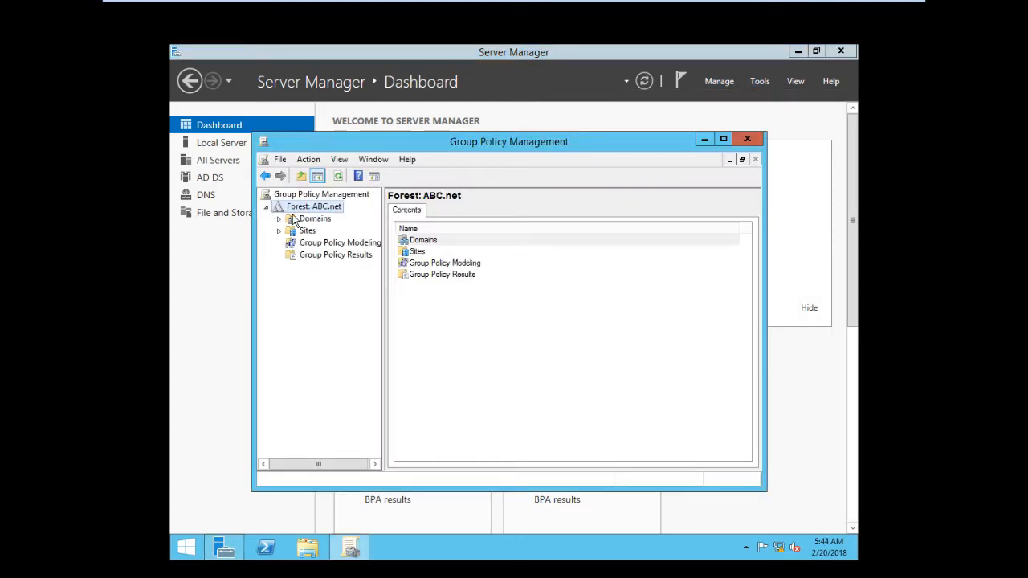
pyautogui.click(279, 219)
pyautogui.click(291, 231)
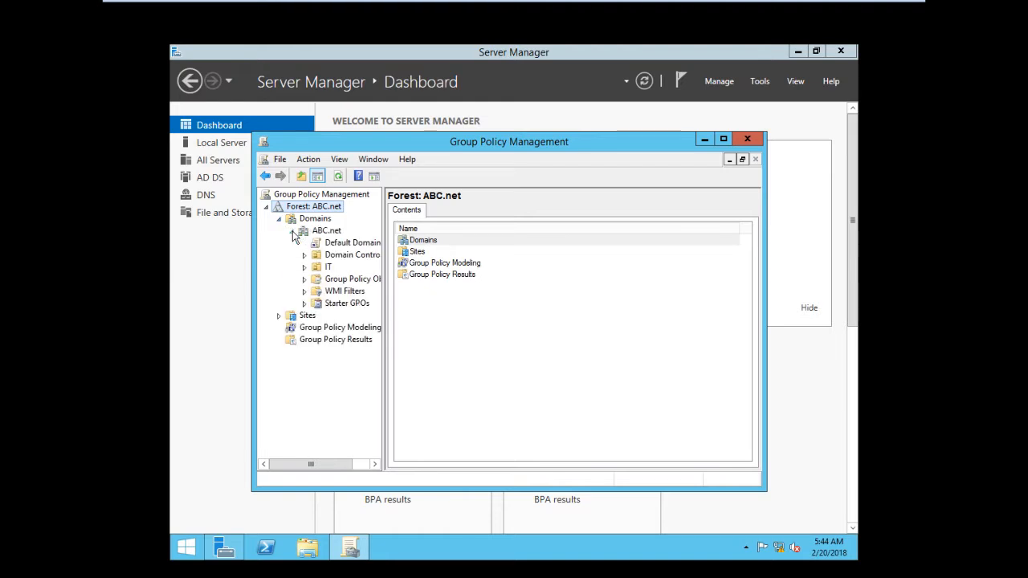
pyautogui.click(336, 283)
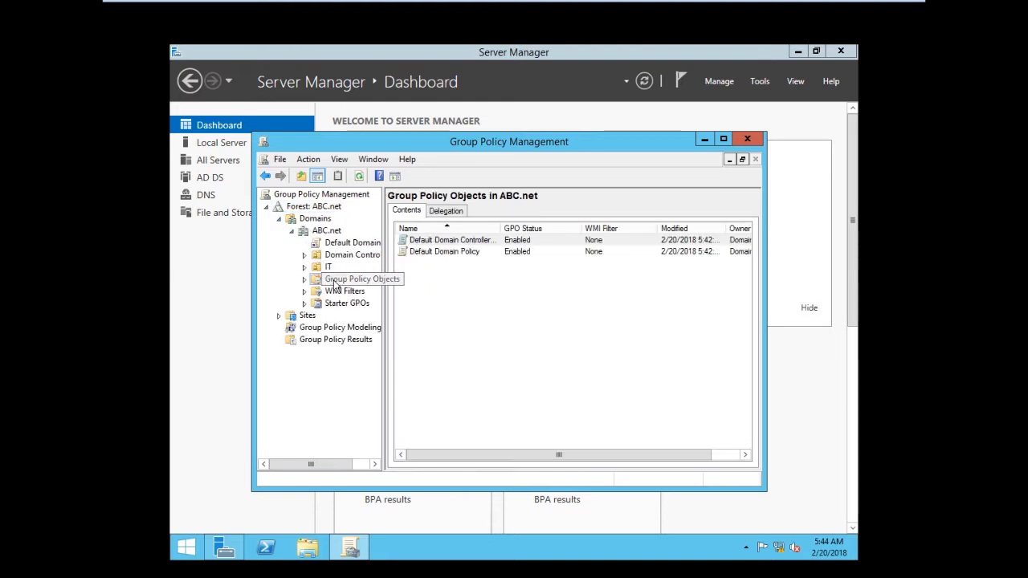
# Create a new Group Policy Object named Test
pyautogui.rightClick(466, 274)
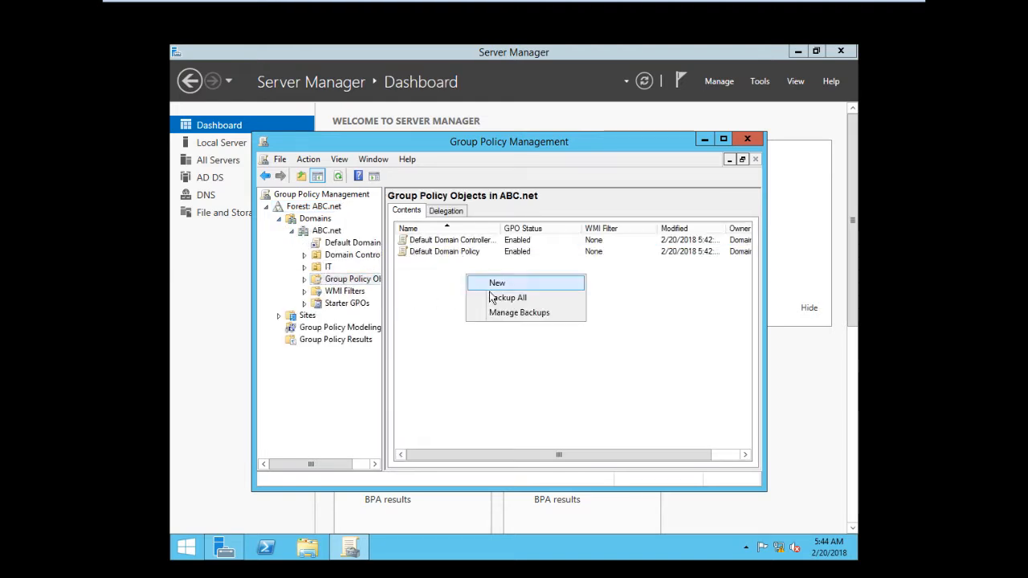
pyautogui.click(493, 281)
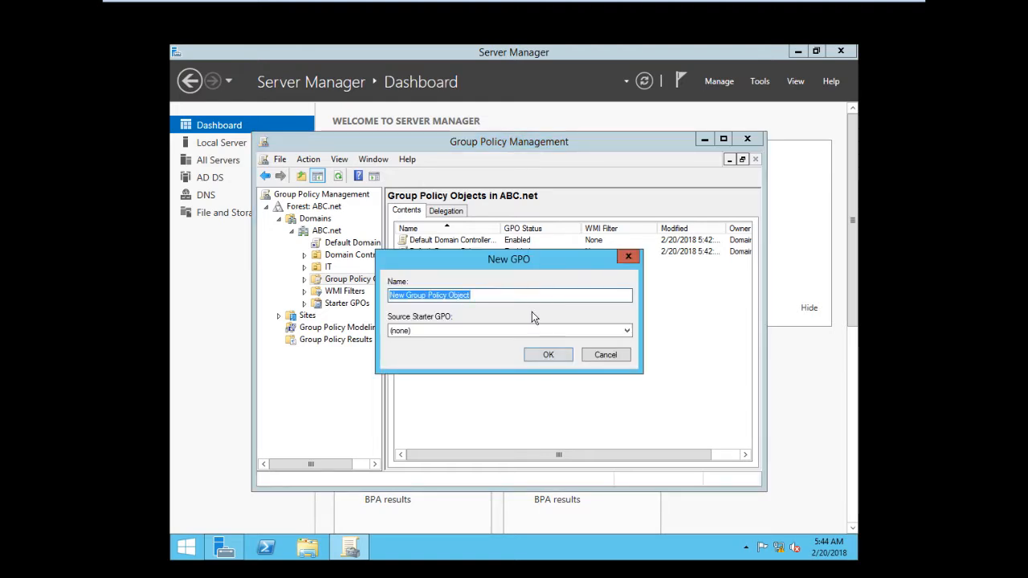
pyautogui.write('Test')
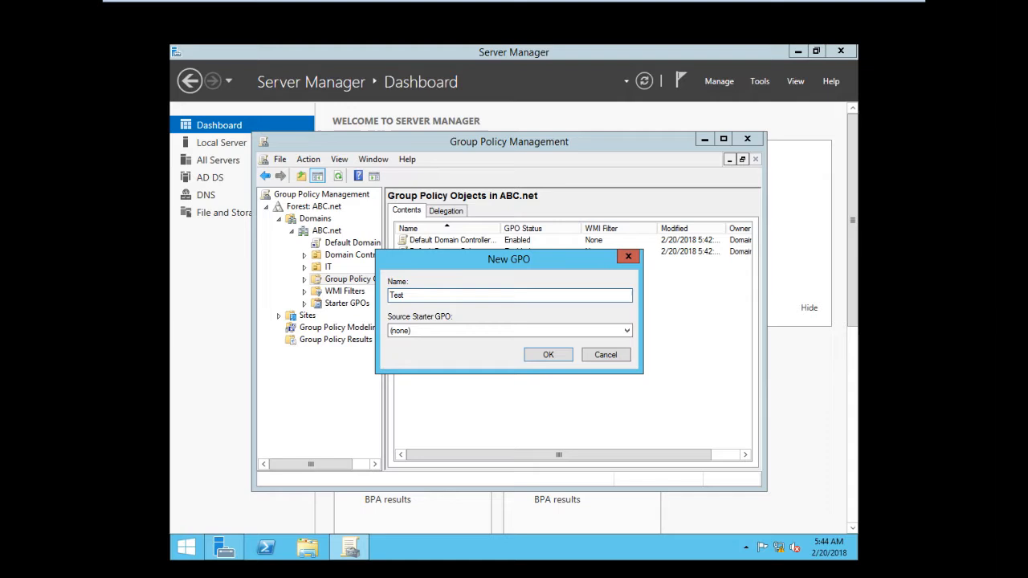
pyautogui.click(549, 354)
# Open the Test GPO in the Group Policy Management Editor
pyautogui.click(439, 264)
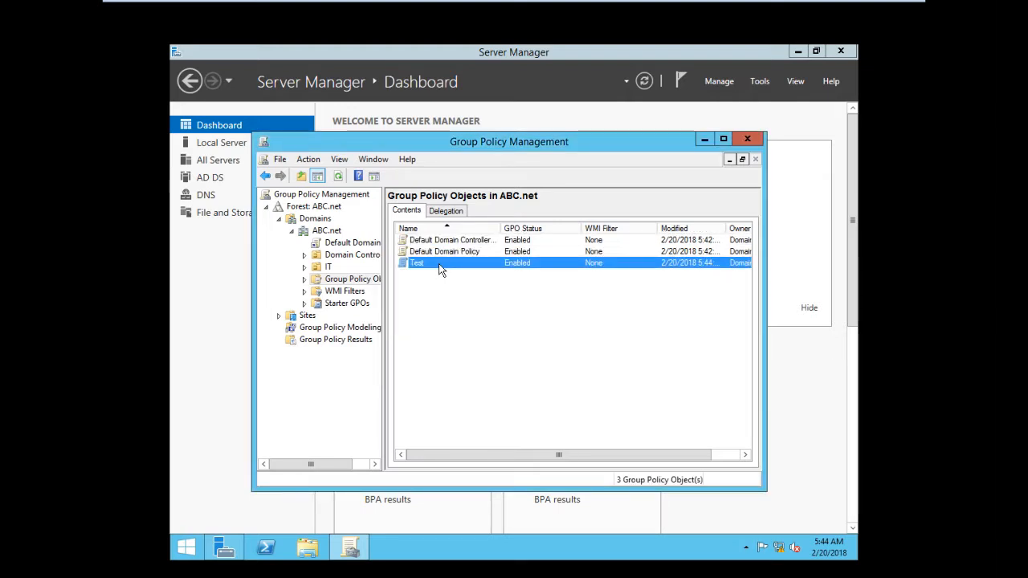
pyautogui.rightClick(439, 264)
pyautogui.click(470, 274)
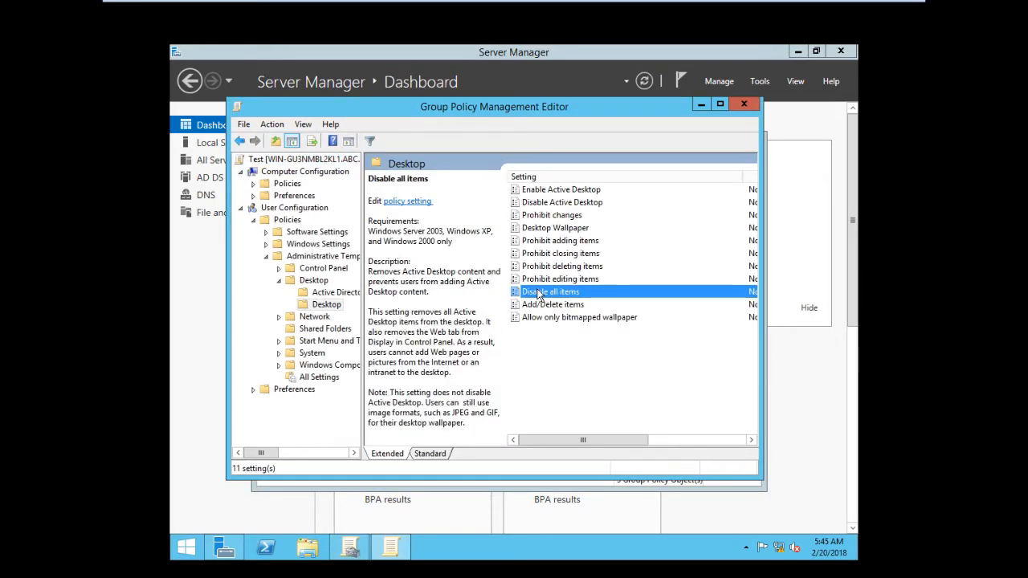
# Browse the user Administrative Templates settings under Desktop and Control Panel, including Display
pyautogui.click(544, 308)
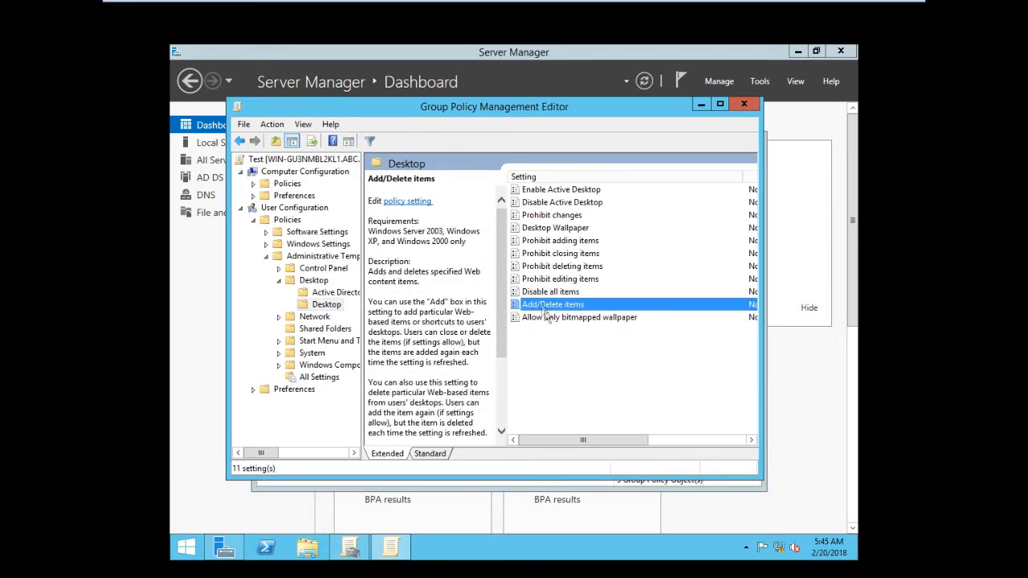
pyautogui.click(547, 315)
pyautogui.click(549, 241)
pyautogui.click(547, 228)
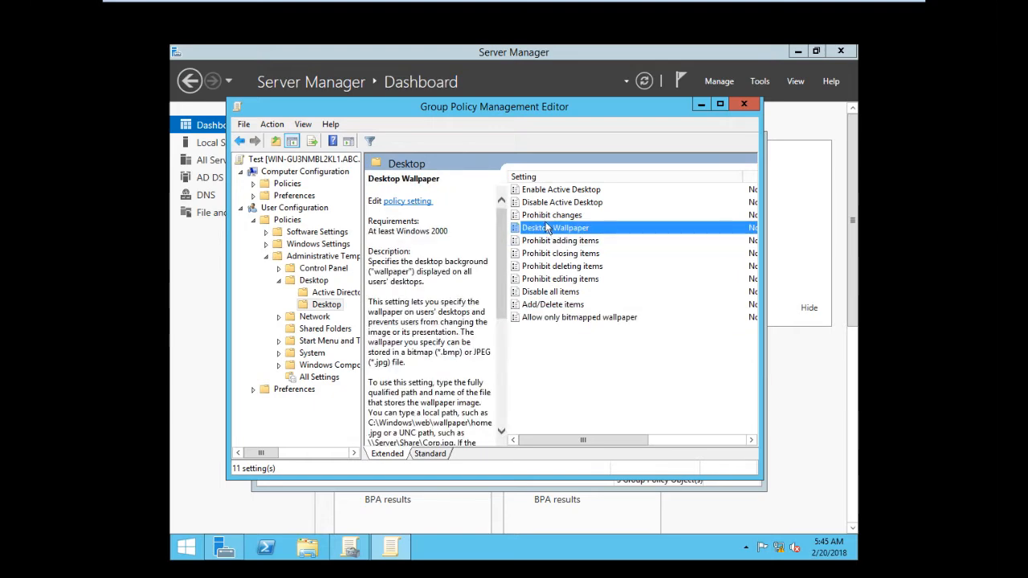
pyautogui.click(547, 215)
pyautogui.click(544, 203)
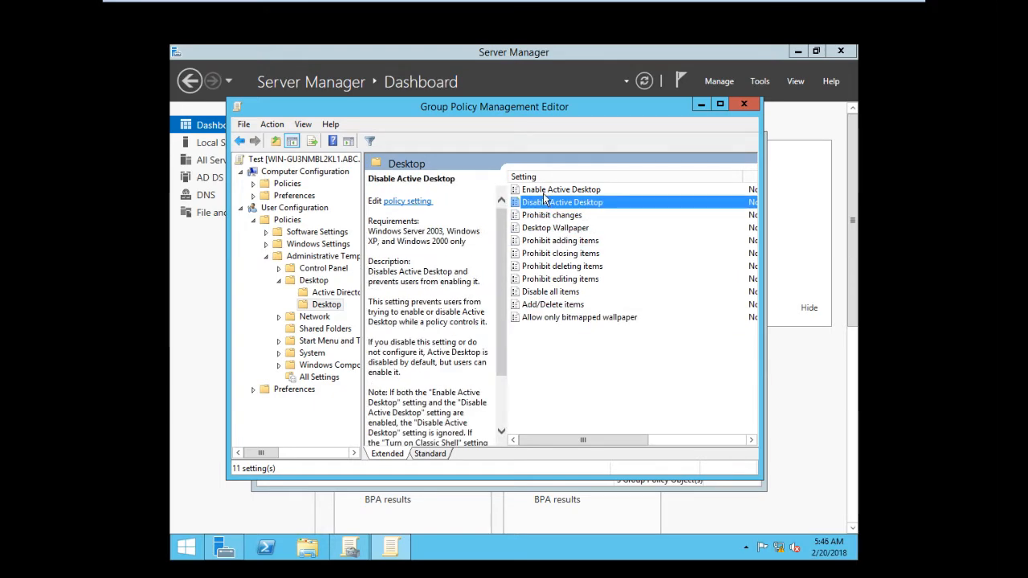
pyautogui.click(544, 192)
pyautogui.click(326, 294)
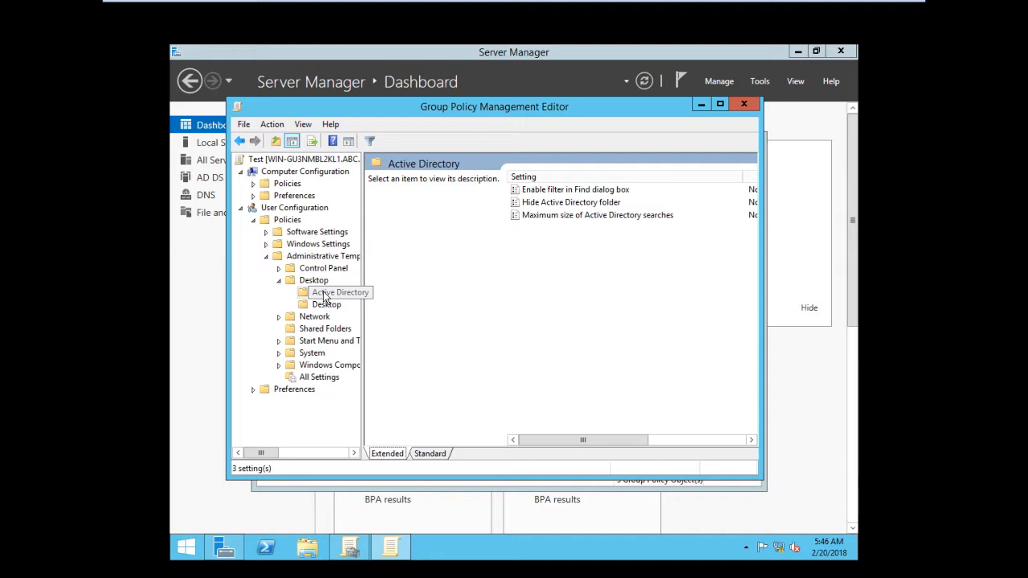
pyautogui.click(279, 268)
pyautogui.click(330, 279)
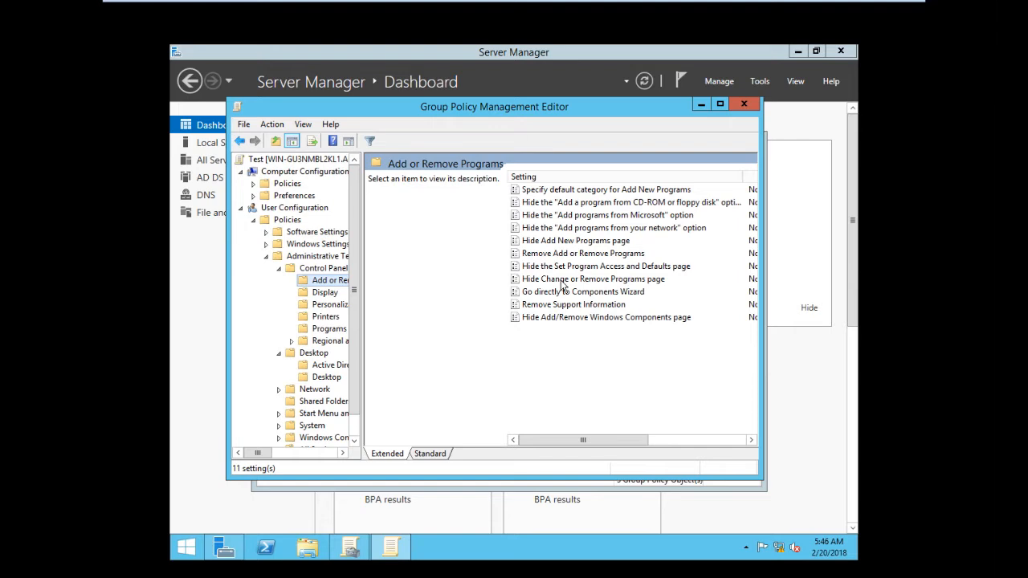
pyautogui.click(324, 292)
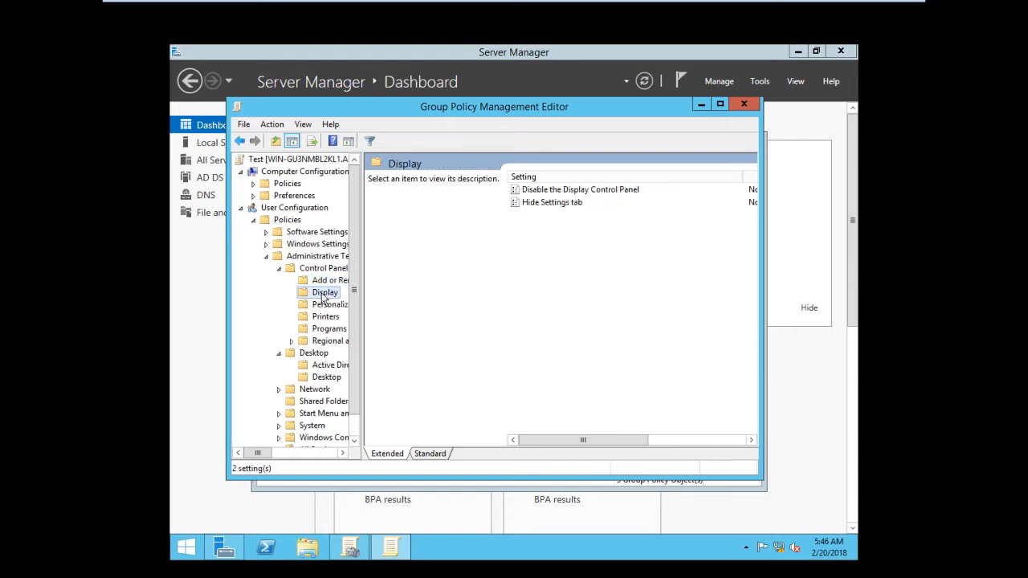
pyautogui.click(536, 196)
pyautogui.click(376, 233)
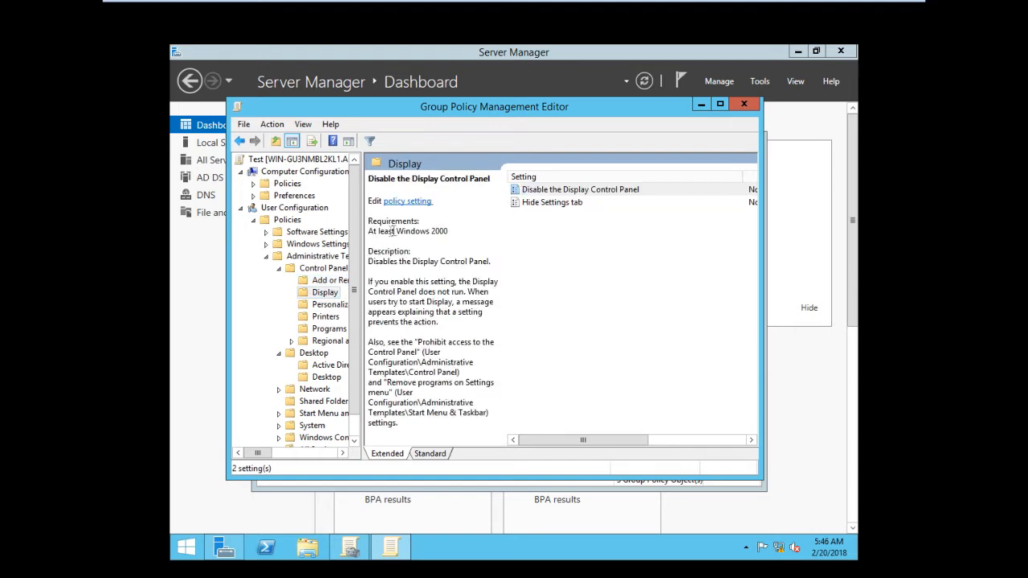
# Enable the Disable the Display Control Panel policy setting and apply it
pyautogui.rightClick(552, 194)
pyautogui.click(497, 262)
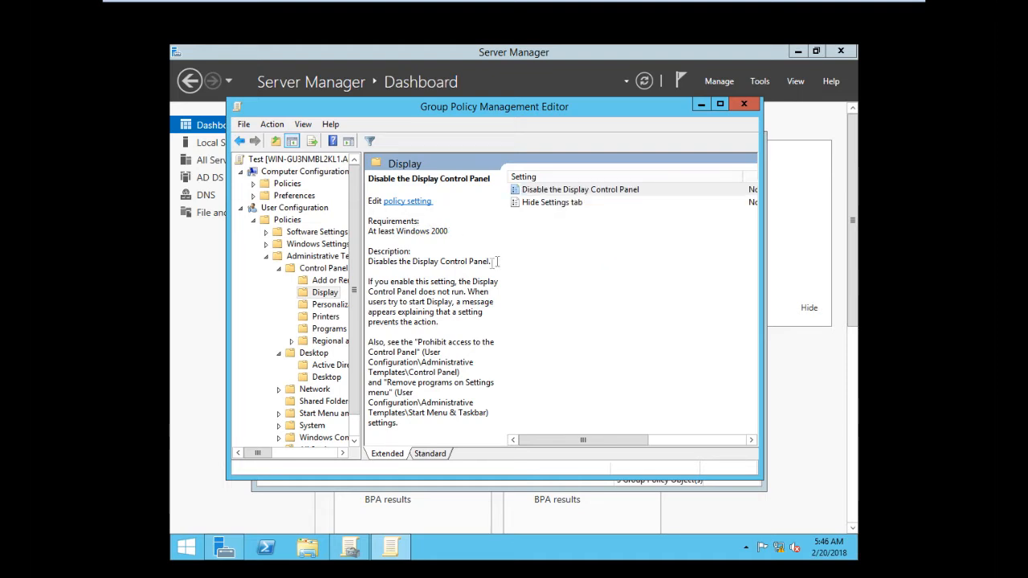
pyautogui.rightClick(553, 193)
pyautogui.click(567, 199)
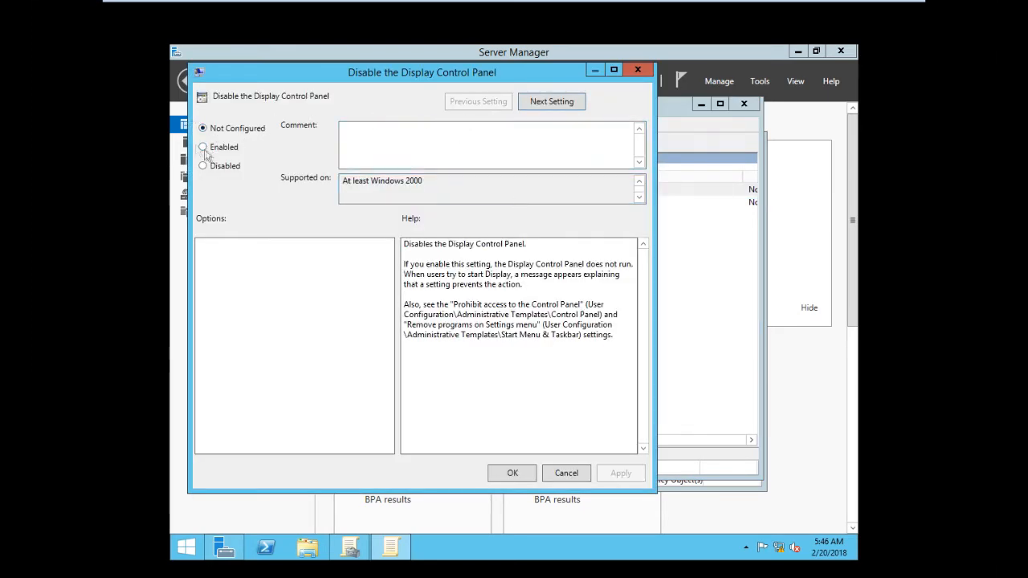
pyautogui.click(204, 148)
pyautogui.click(619, 476)
pyautogui.click(513, 473)
# Reopen the setting and copy its help text "Disables the Display Control Panel."
pyautogui.rightClick(560, 189)
pyautogui.click(595, 201)
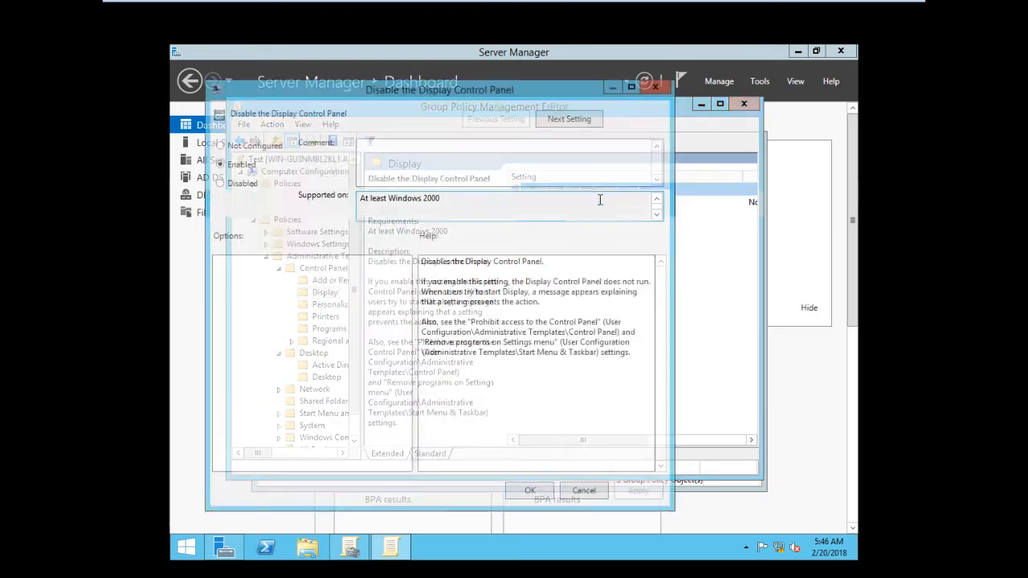
pyautogui.moveTo(545, 262); pyautogui.dragTo(421, 262)
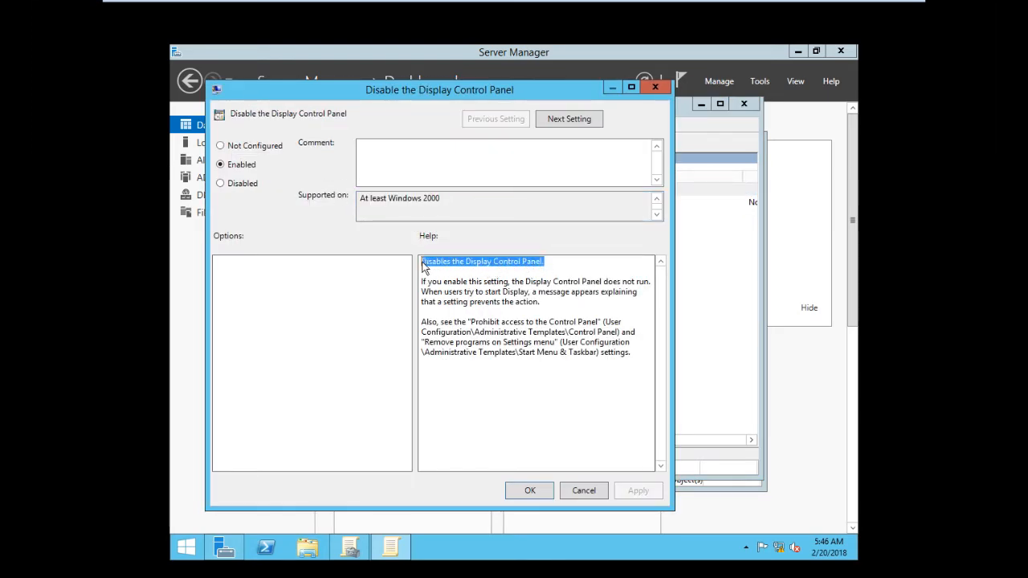
pyautogui.rightClick(424, 262)
pyautogui.click(474, 303)
pyautogui.click(530, 496)
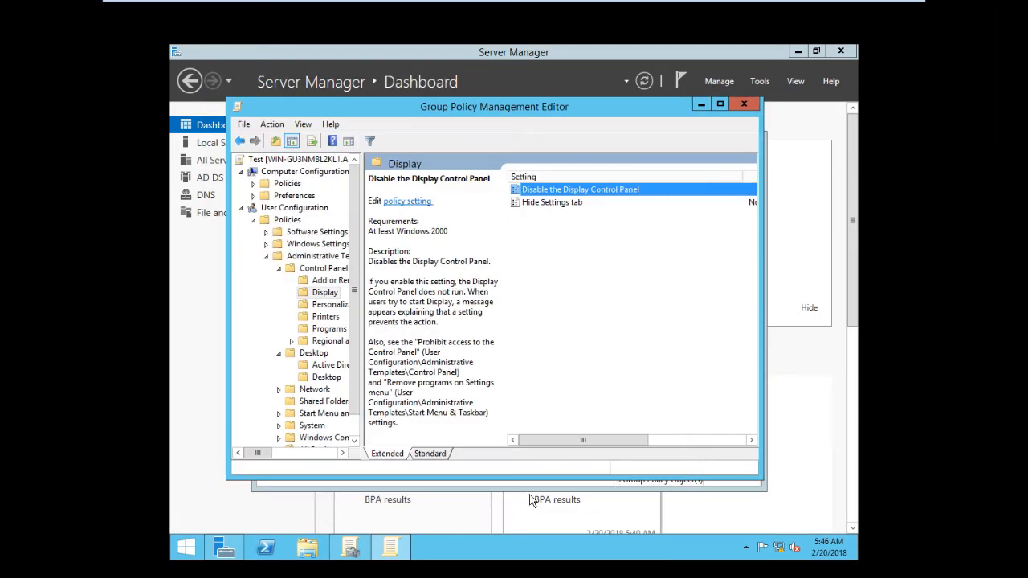
# Close the editor and rename the Test GPO by pasting "Disables the Display Control Panel." as its name
pyautogui.click(742, 105)
pyautogui.rightClick(427, 267)
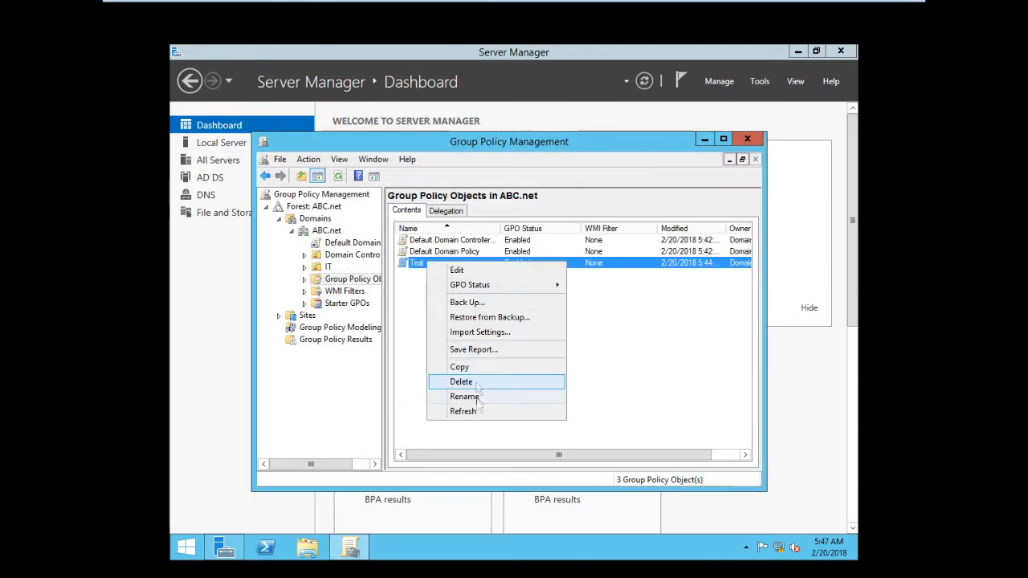
pyautogui.click(478, 397)
pyautogui.hotkey('ctrl', 'v')
pyautogui.click(453, 286)
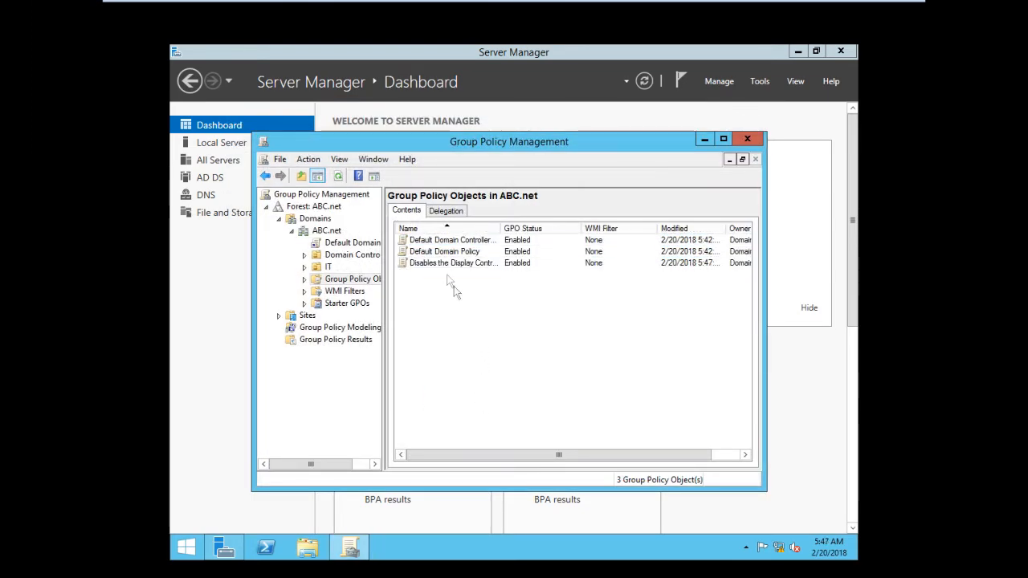
# Link the renamed GPO to the IT organizational unit by dragging it onto IT and confirming
pyautogui.click(435, 268)
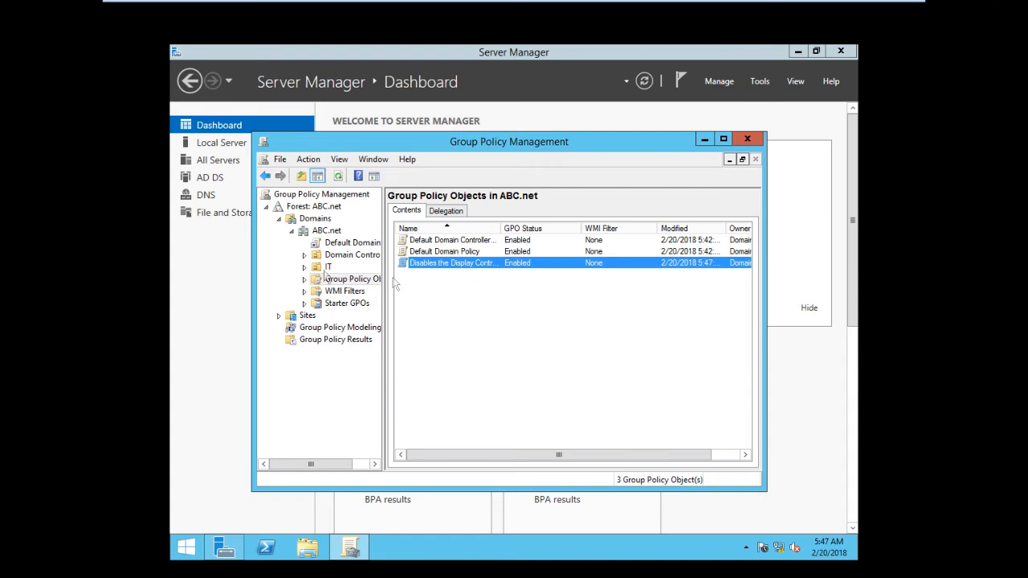
pyautogui.click(306, 273)
pyautogui.click(329, 267)
pyautogui.click(342, 278)
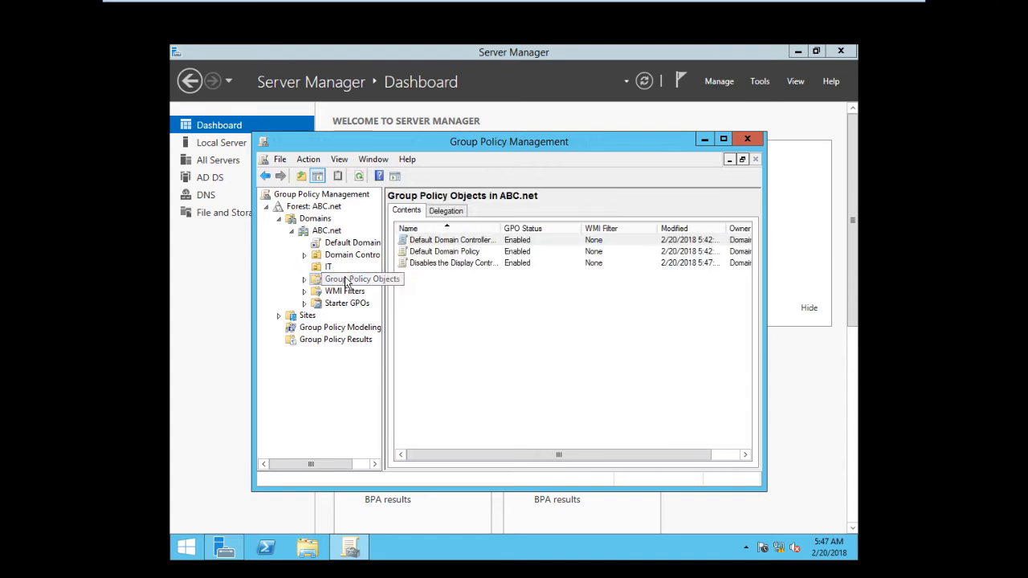
pyautogui.moveTo(440, 264); pyautogui.dragTo(329, 266)
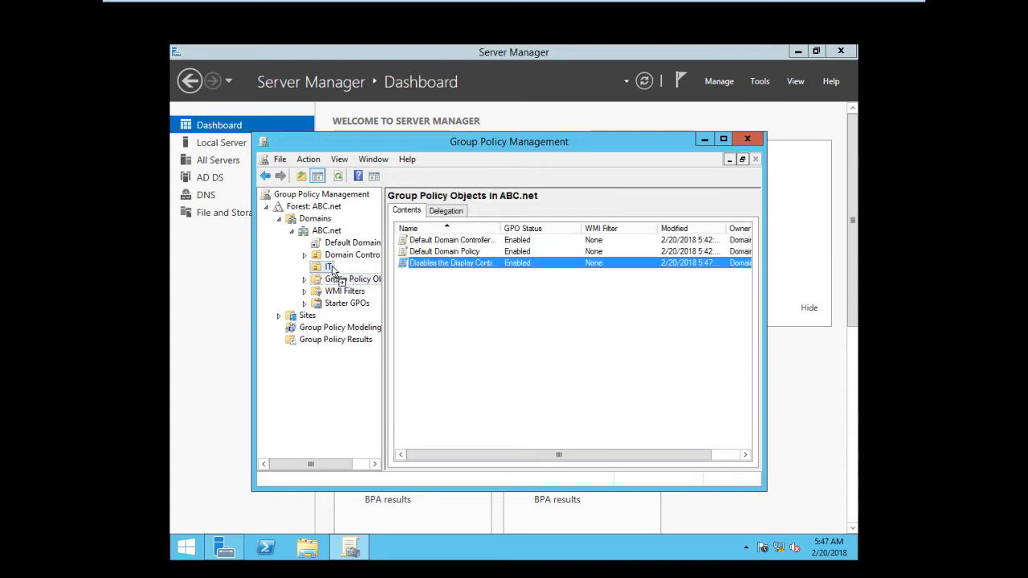
pyautogui.click(541, 348)
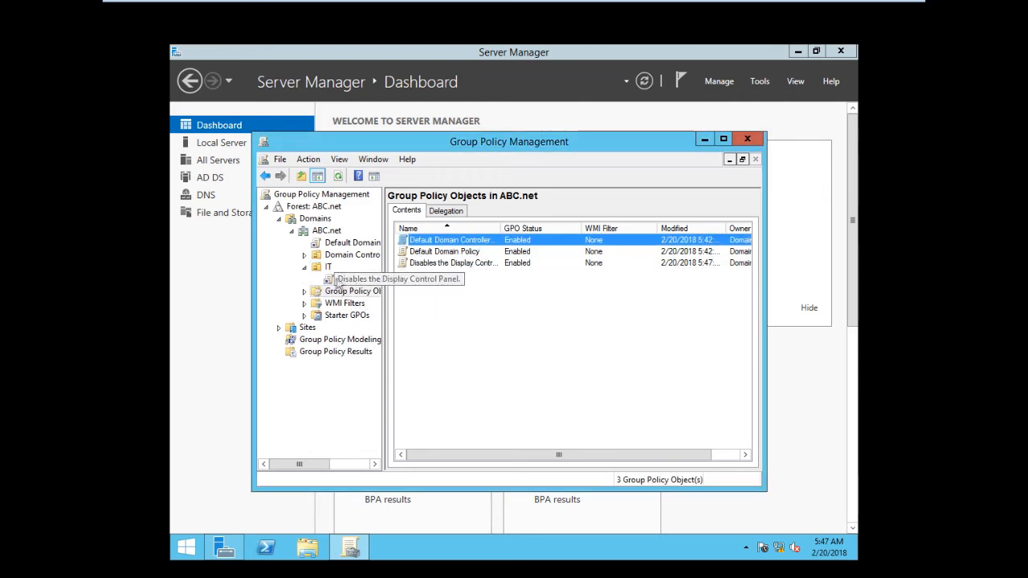
# Examine the linked GPO's scope and links under the IT unit
pyautogui.click(354, 279)
pyautogui.click(586, 349)
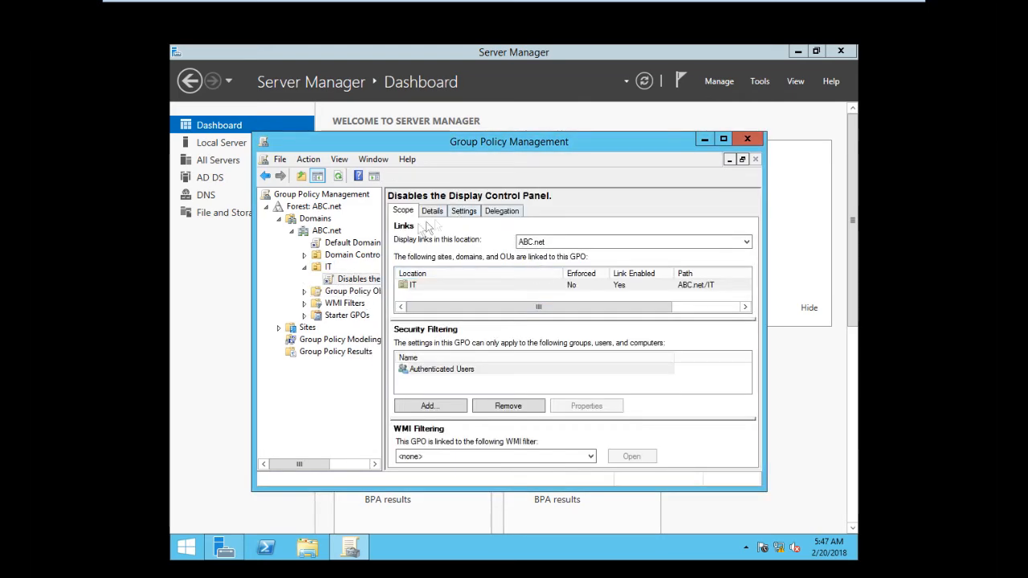
pyautogui.click(329, 268)
pyautogui.click(348, 280)
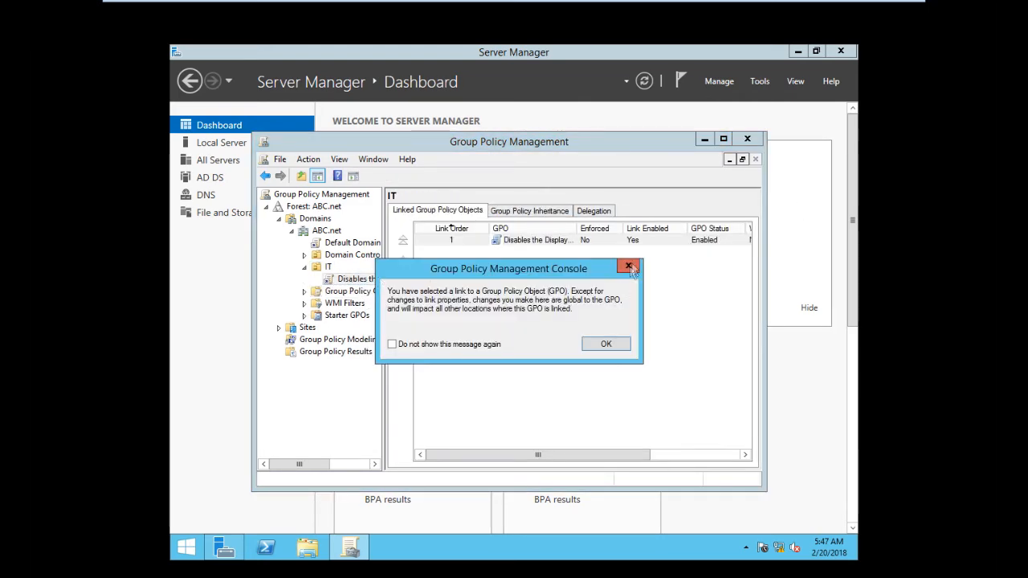
pyautogui.click(627, 267)
# Set the GPO link on the IT unit to Enforced, confirm, and close Group Policy Management
pyautogui.click(329, 268)
pyautogui.rightClick(523, 242)
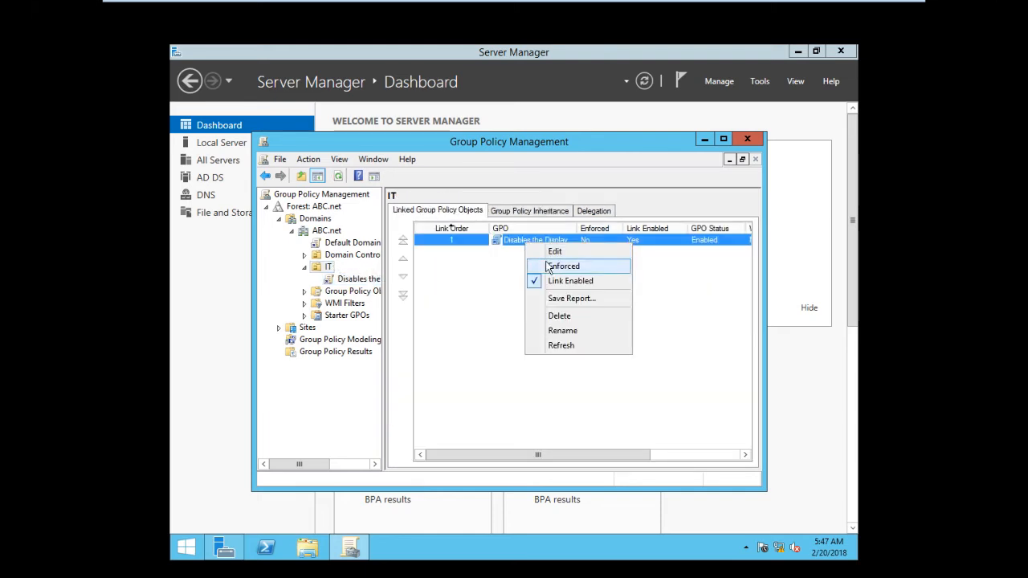
pyautogui.click(560, 266)
pyautogui.click(556, 348)
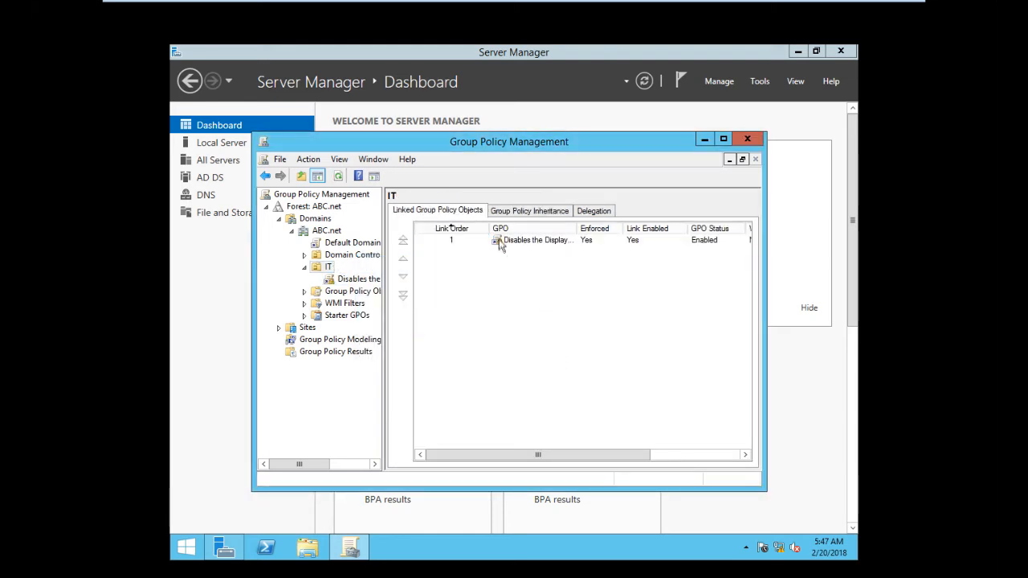
pyautogui.click(748, 140)
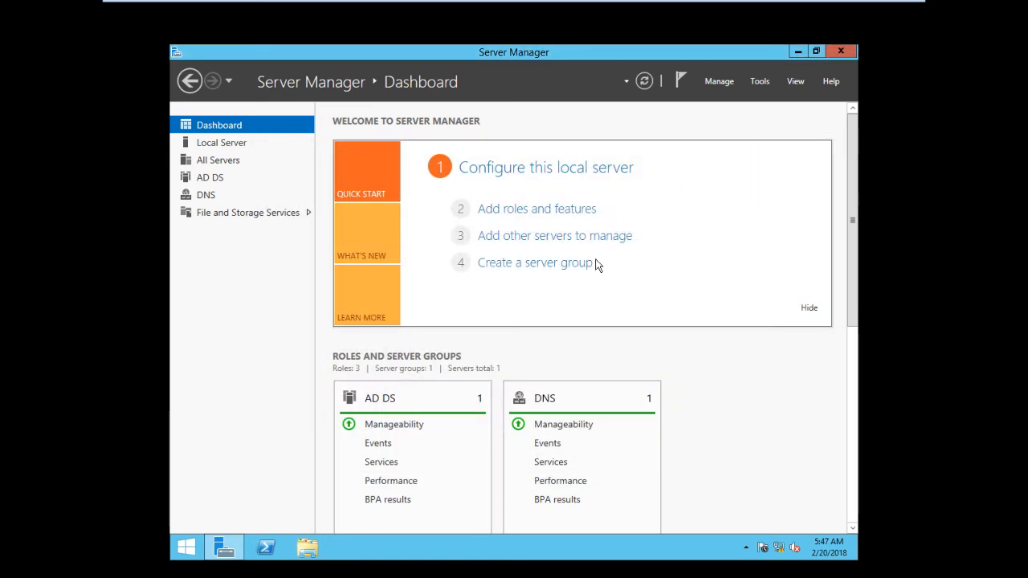